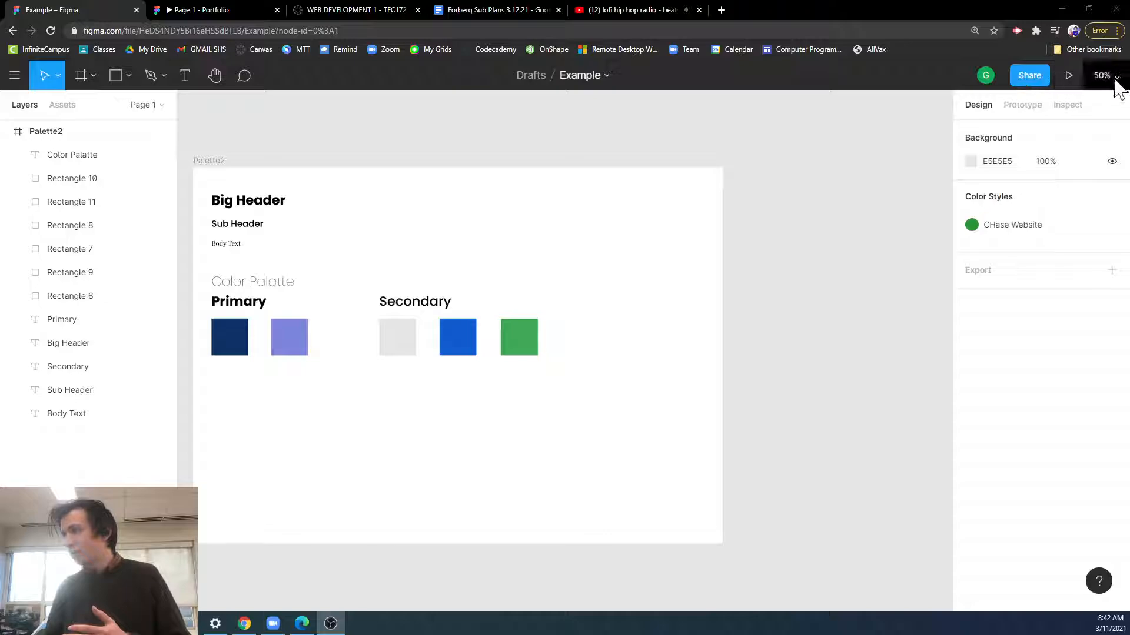
Step: Set the canvas zoom to 60% and bring the whole Palette2 frame into view
{"action": "left_click", "coordinate": [1106, 76]}
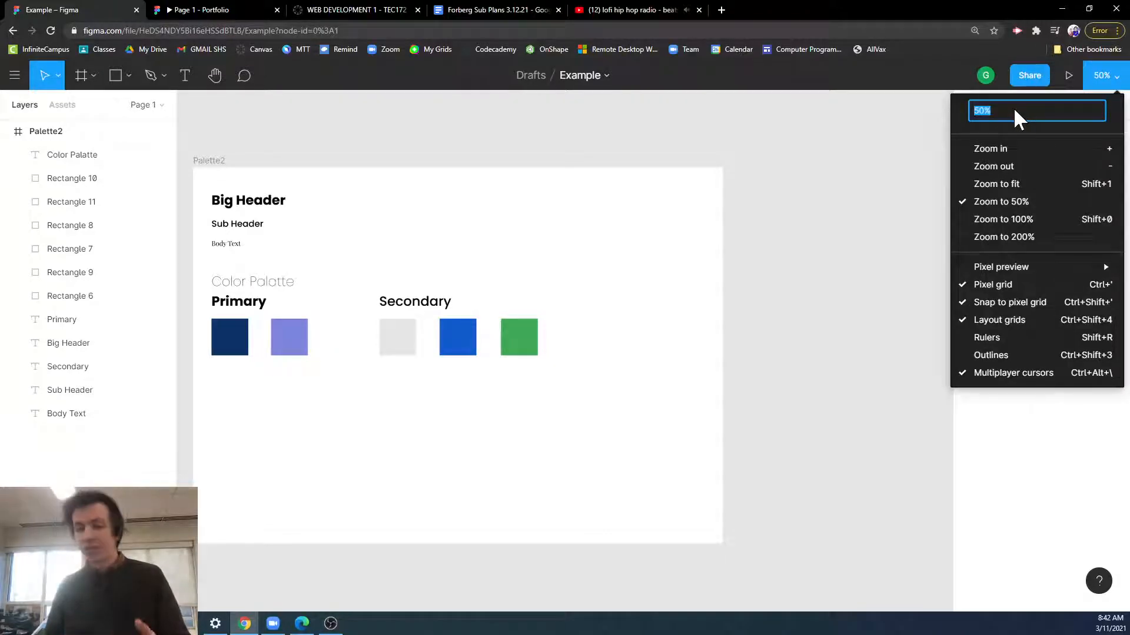
{"action": "type", "text": "60"}
{"action": "key", "text": "Return"}
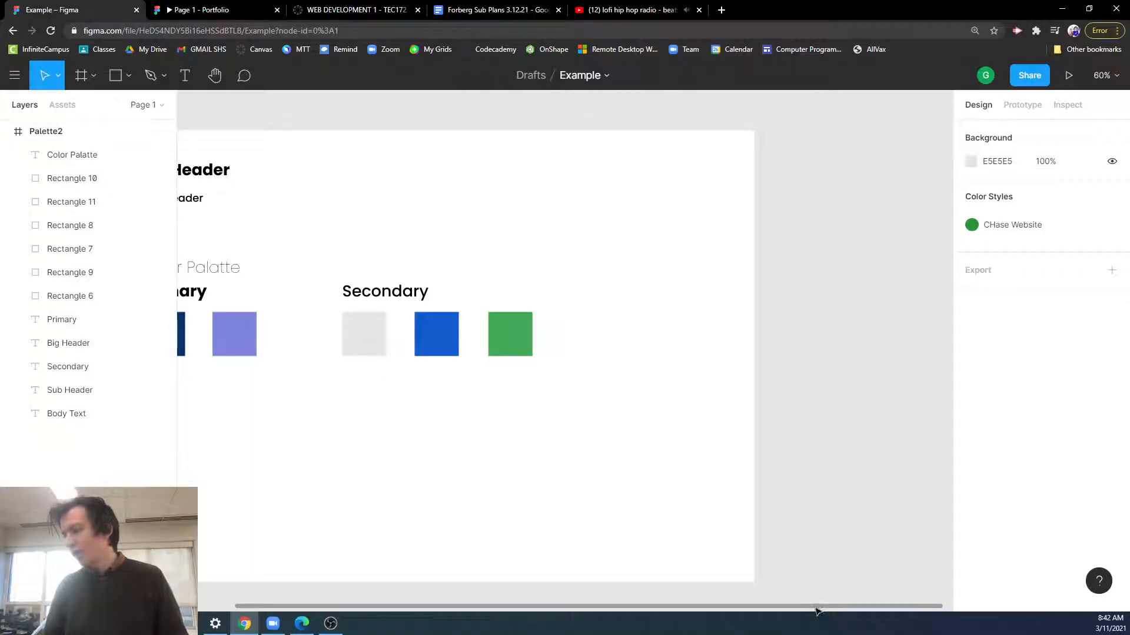
{"action": "left_click_drag", "start_coordinate": [817, 612], "coordinate": [726, 609]}
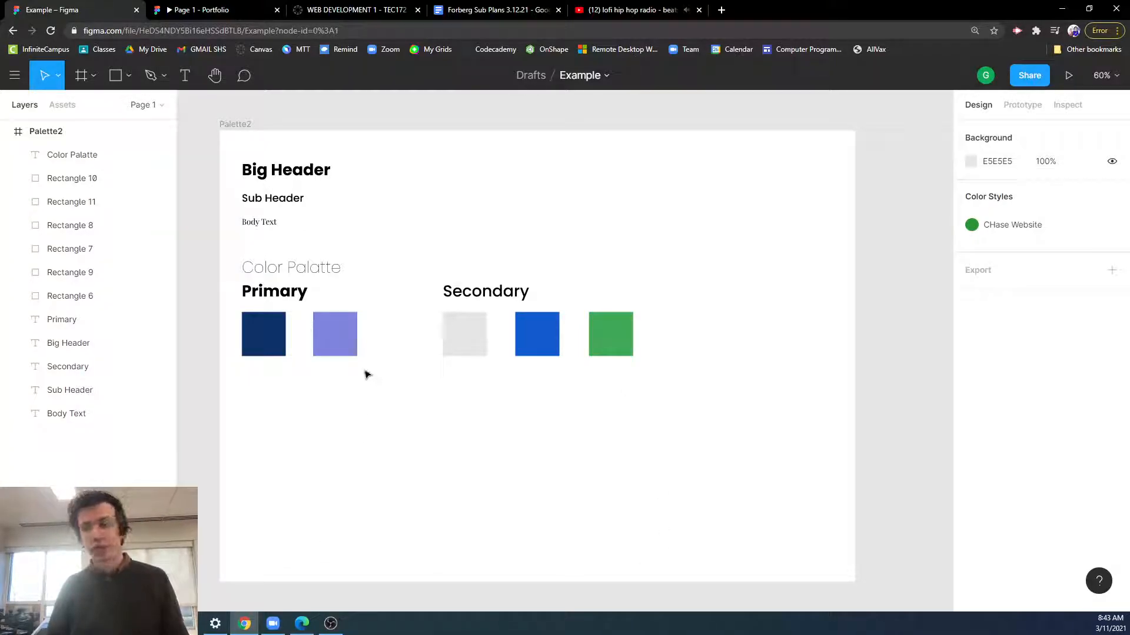
Step: Examine the Portfolio prototype in full screen, from its landing section through the Youtube Tutorials section and back
{"action": "left_click", "coordinate": [217, 11]}
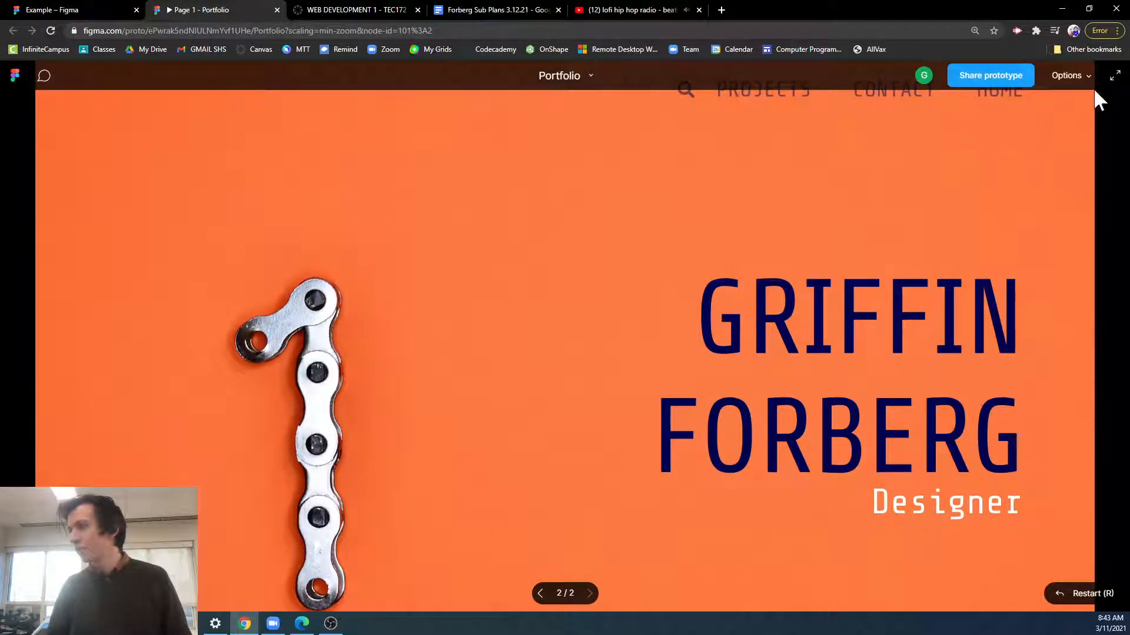
{"action": "left_click", "coordinate": [1115, 76]}
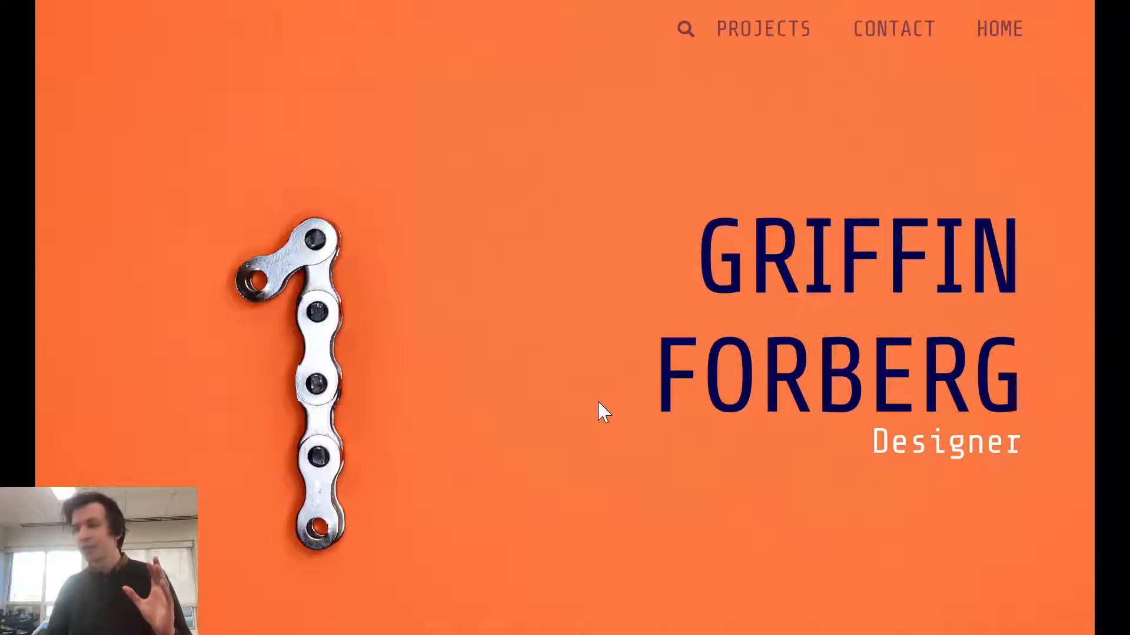
{"action": "scroll", "coordinate": [599, 406], "scroll_direction": "down", "scroll_amount": 5}
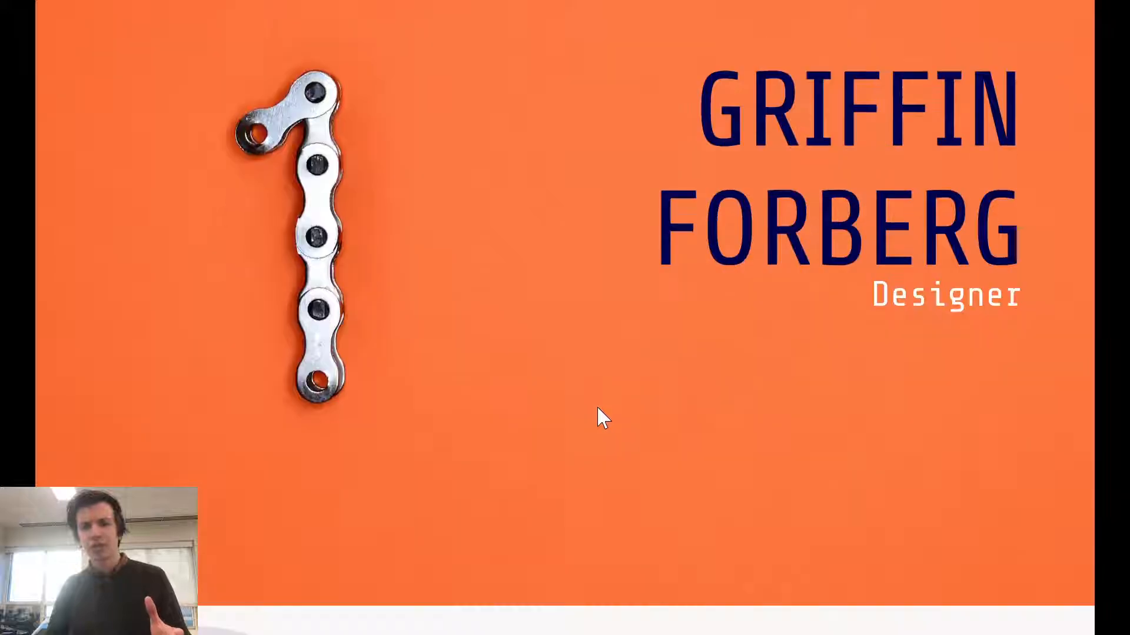
{"action": "scroll", "coordinate": [597, 408], "scroll_direction": "down", "scroll_amount": 5}
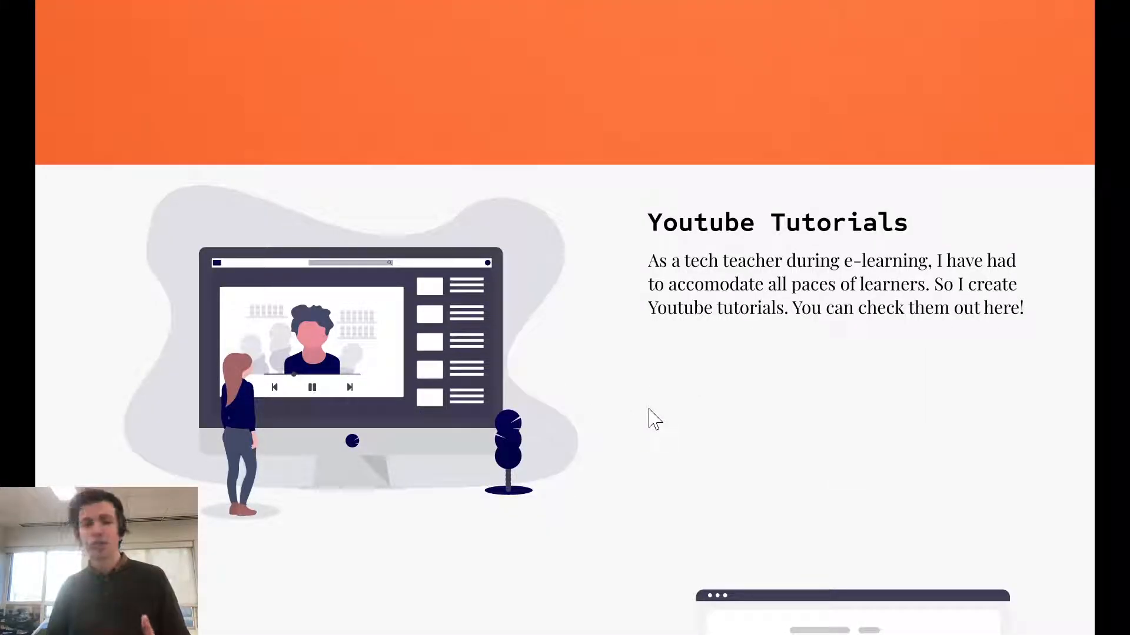
{"action": "scroll", "coordinate": [383, 338], "scroll_direction": "down", "scroll_amount": 4}
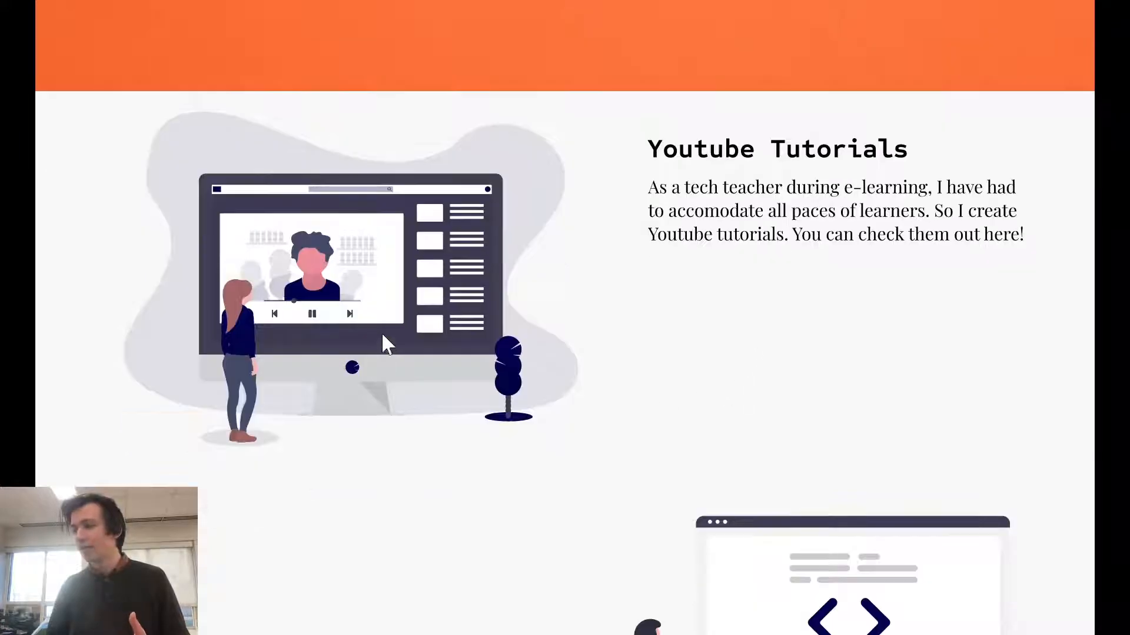
{"action": "scroll", "coordinate": [399, 360], "scroll_direction": "down", "scroll_amount": 2}
{"action": "scroll", "coordinate": [403, 365], "scroll_direction": "up", "scroll_amount": 4}
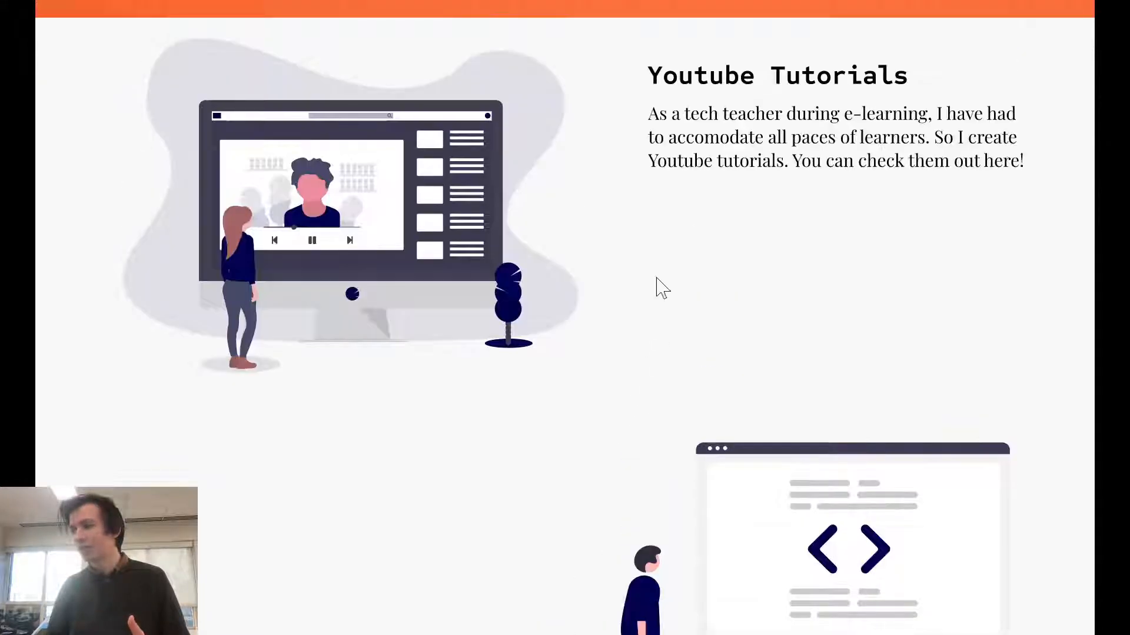
{"action": "scroll", "coordinate": [559, 464], "scroll_direction": "up", "scroll_amount": 10}
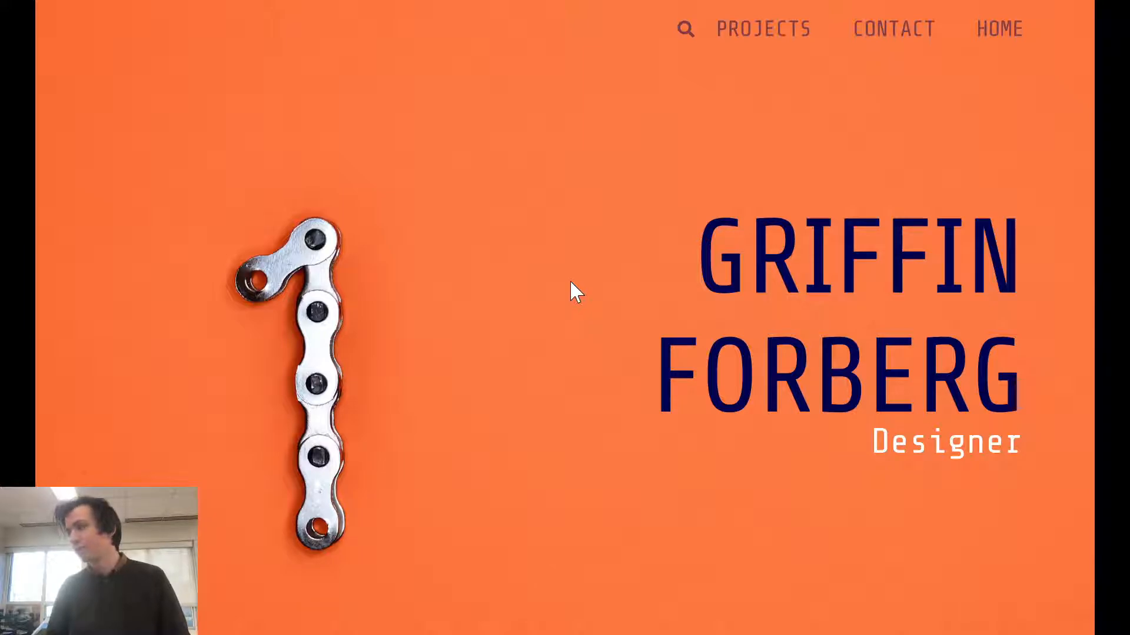
{"action": "left_click", "coordinate": [556, 39]}
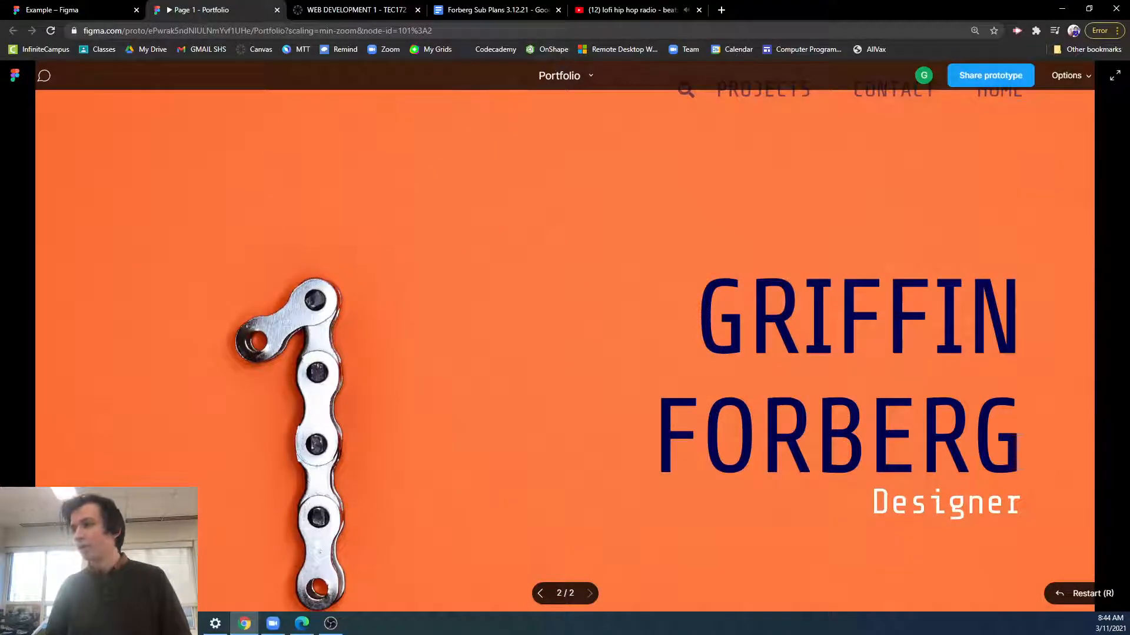
Step: Add a 1440×1024 Desktop frame in the Example file and align its top edge with the neighbouring Palette2 frame
{"action": "left_click", "coordinate": [58, 9]}
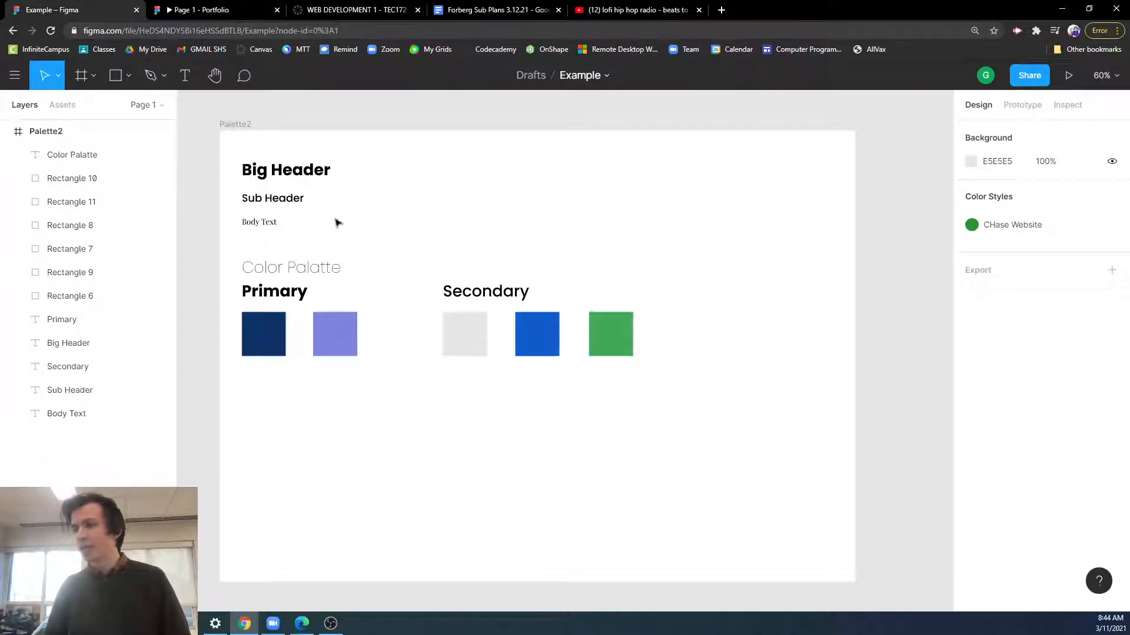
{"action": "left_click", "coordinate": [80, 75]}
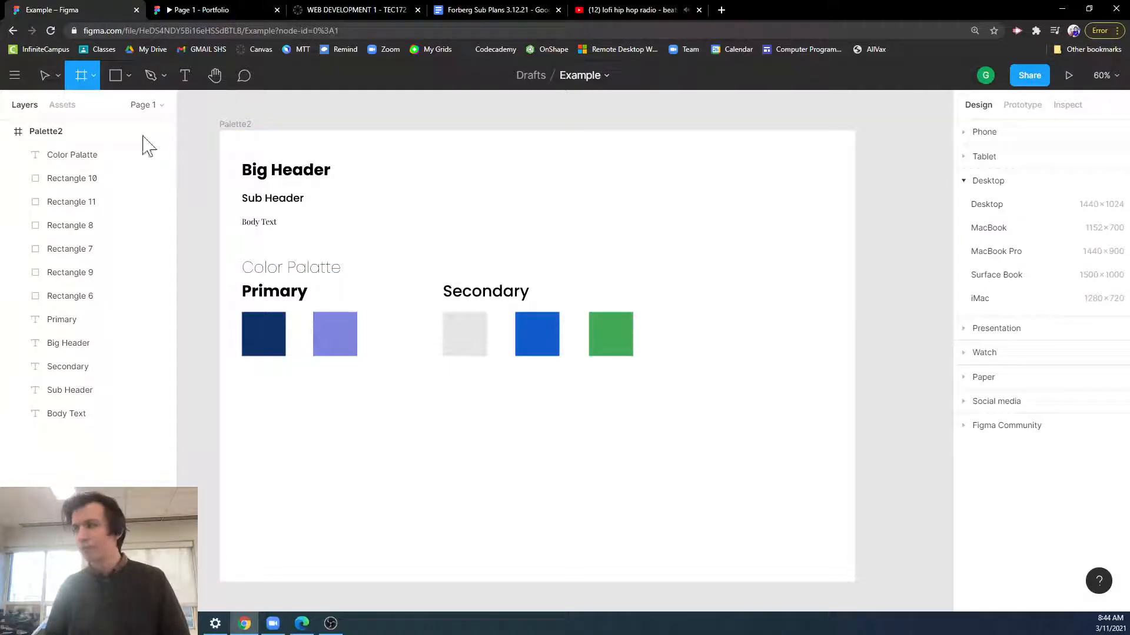
{"action": "left_click", "coordinate": [1042, 208]}
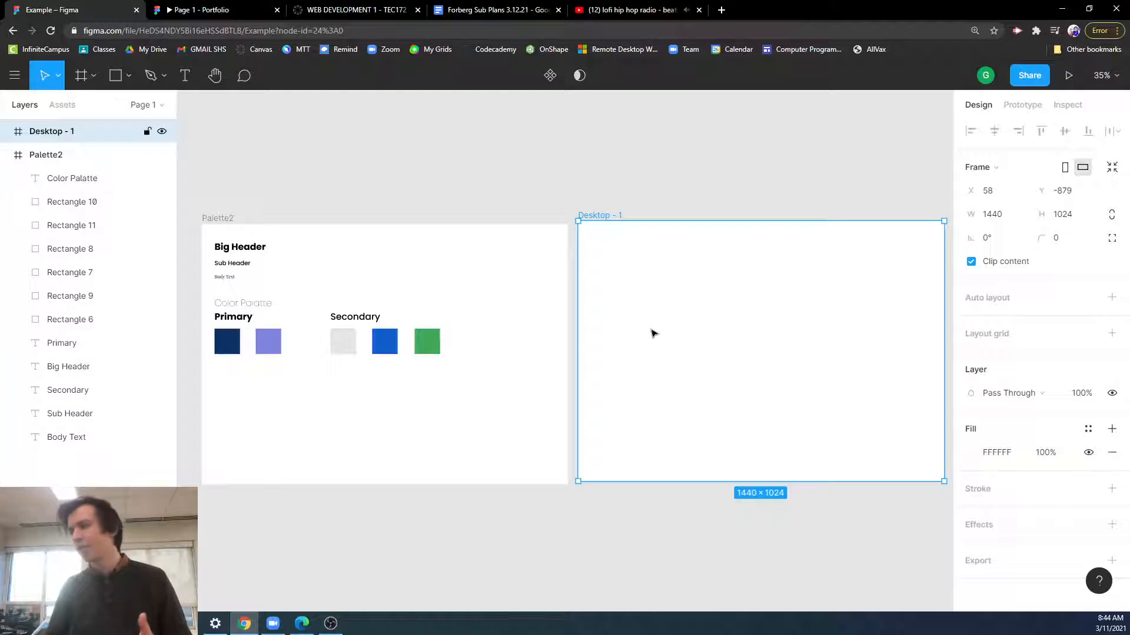
{"action": "left_click_drag", "start_coordinate": [653, 336], "coordinate": [655, 338]}
{"action": "left_click", "coordinate": [728, 185]}
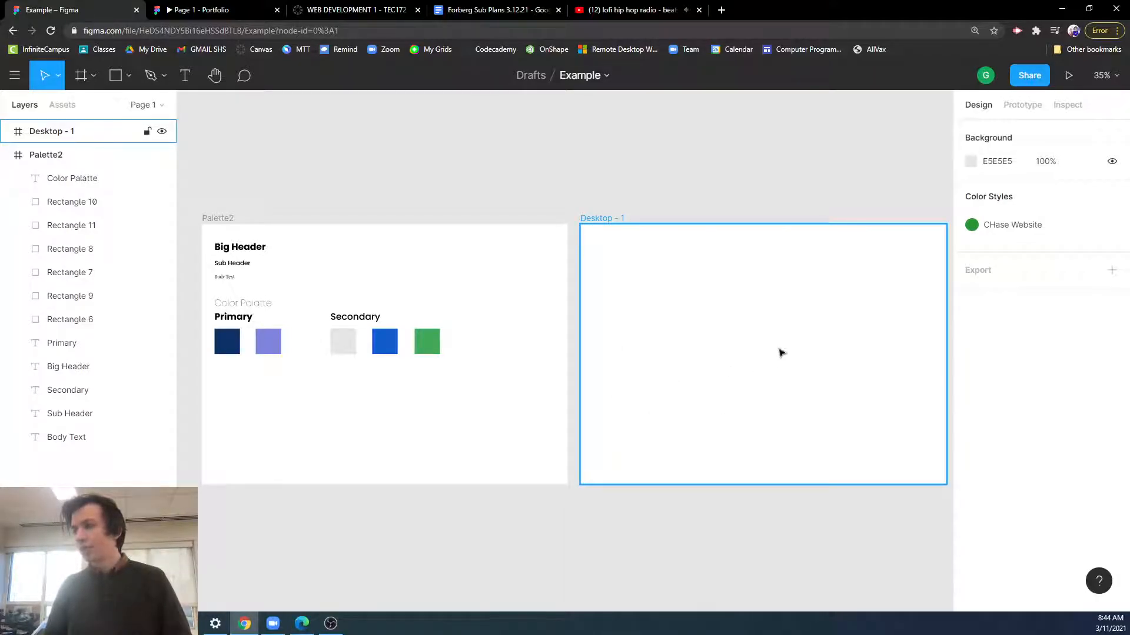
Step: Add a layout grid to the Desktop - 1 frame and make it a column grid with a count of 4
{"action": "left_click", "coordinate": [724, 343]}
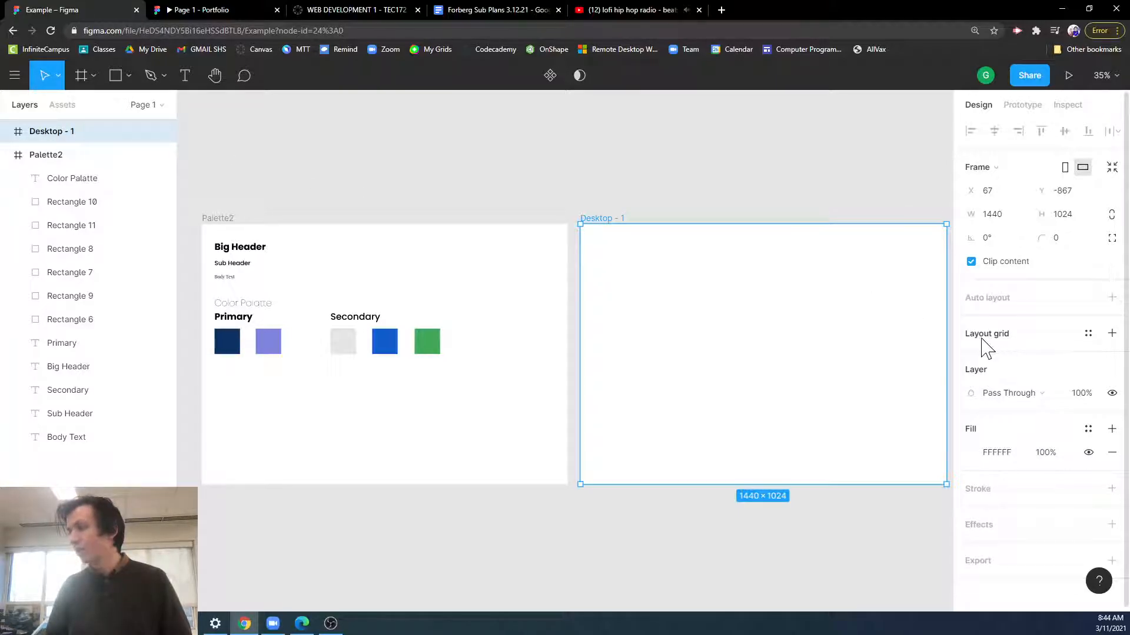
{"action": "left_click", "coordinate": [1112, 334]}
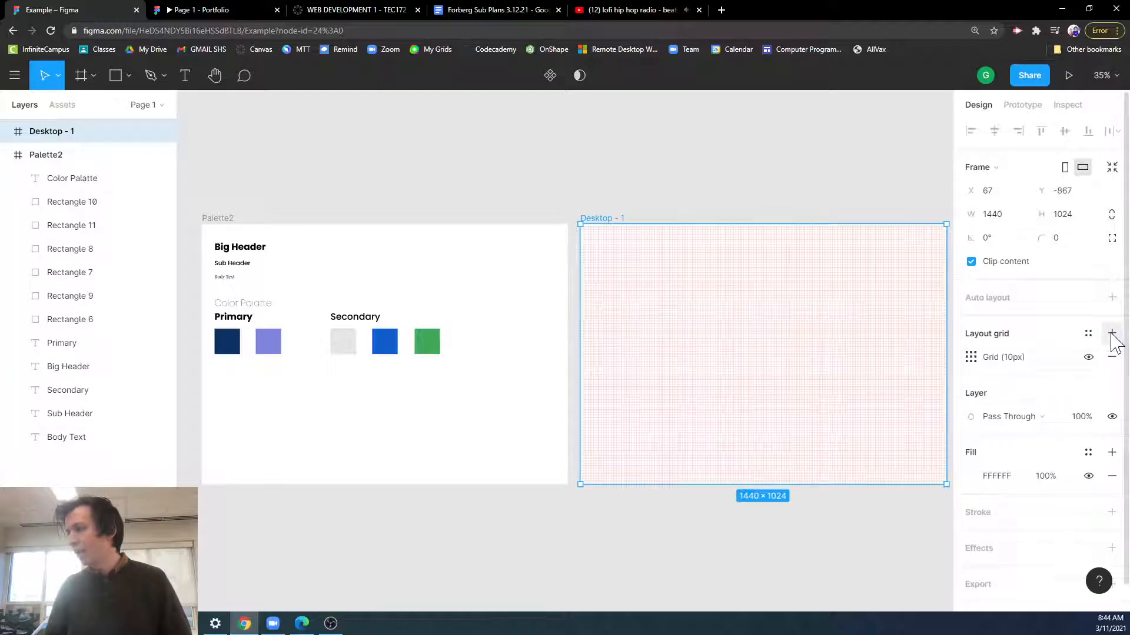
{"action": "left_click", "coordinate": [971, 357]}
{"action": "left_click", "coordinate": [830, 361]}
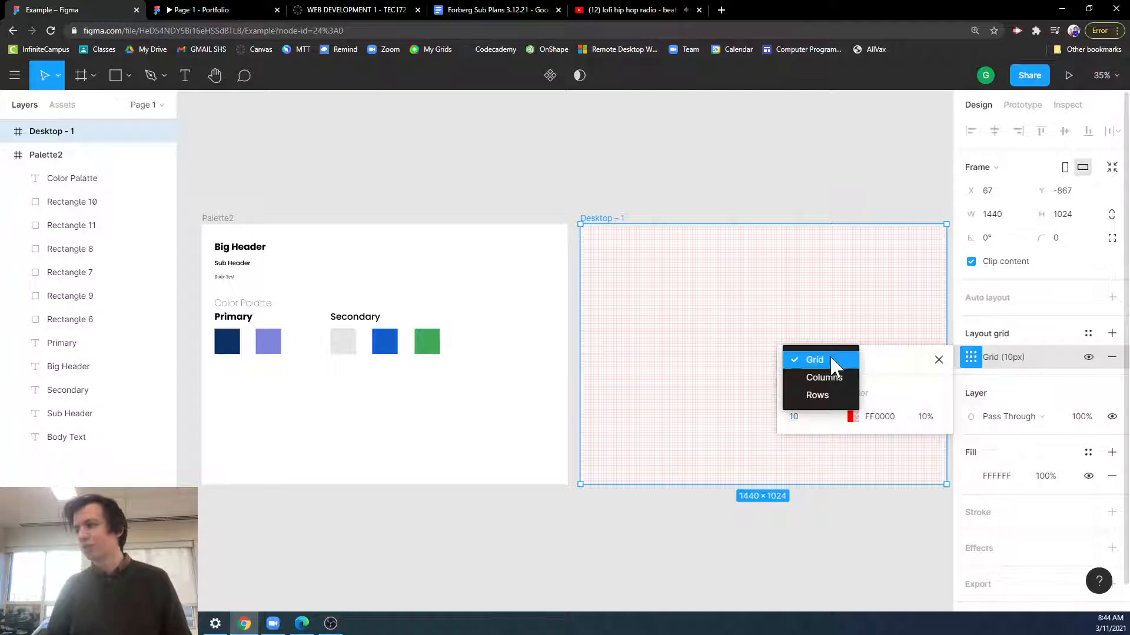
{"action": "left_click", "coordinate": [824, 379]}
{"action": "left_click", "coordinate": [818, 412]}
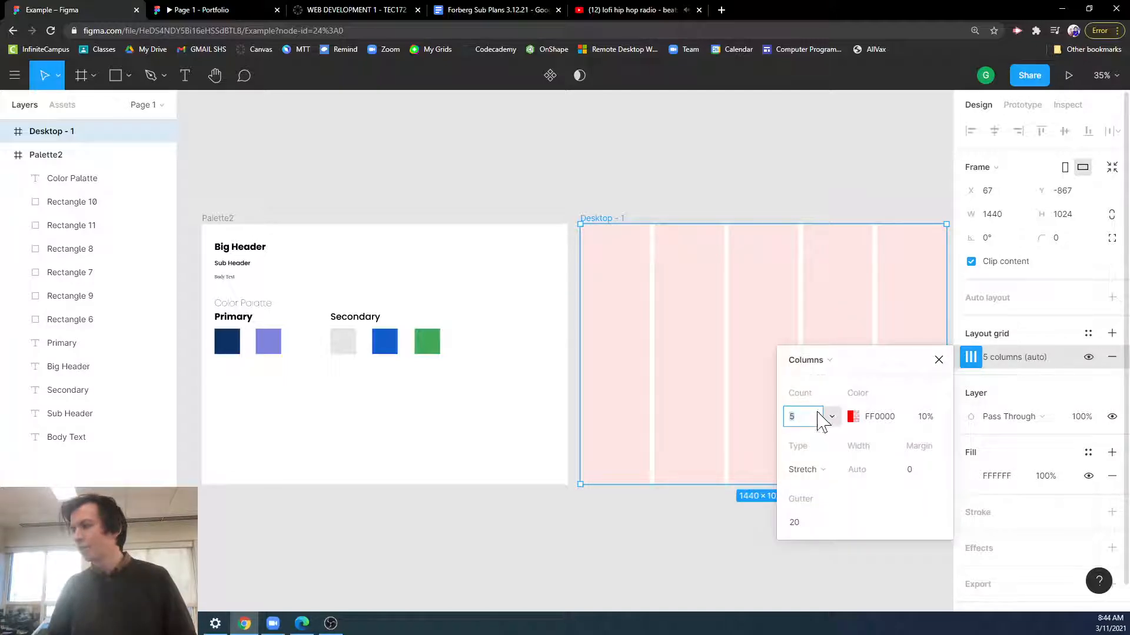
{"action": "type", "text": "4"}
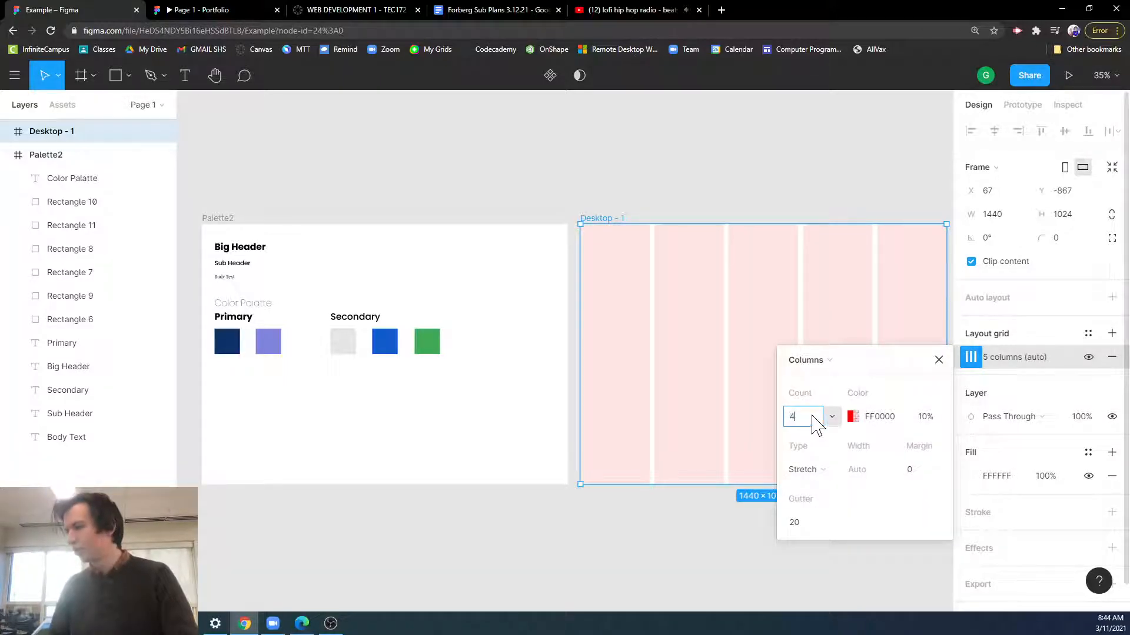
{"action": "left_click", "coordinate": [860, 514]}
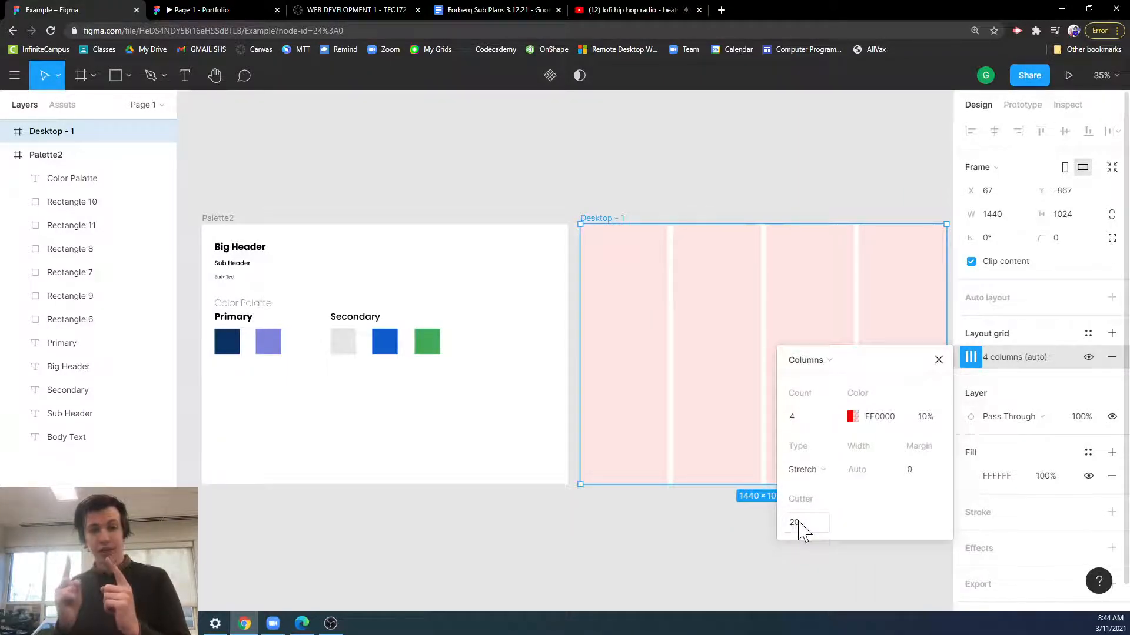
Step: Set the margin of the Desktop - 1 column grid to 20
{"action": "left_click", "coordinate": [921, 475]}
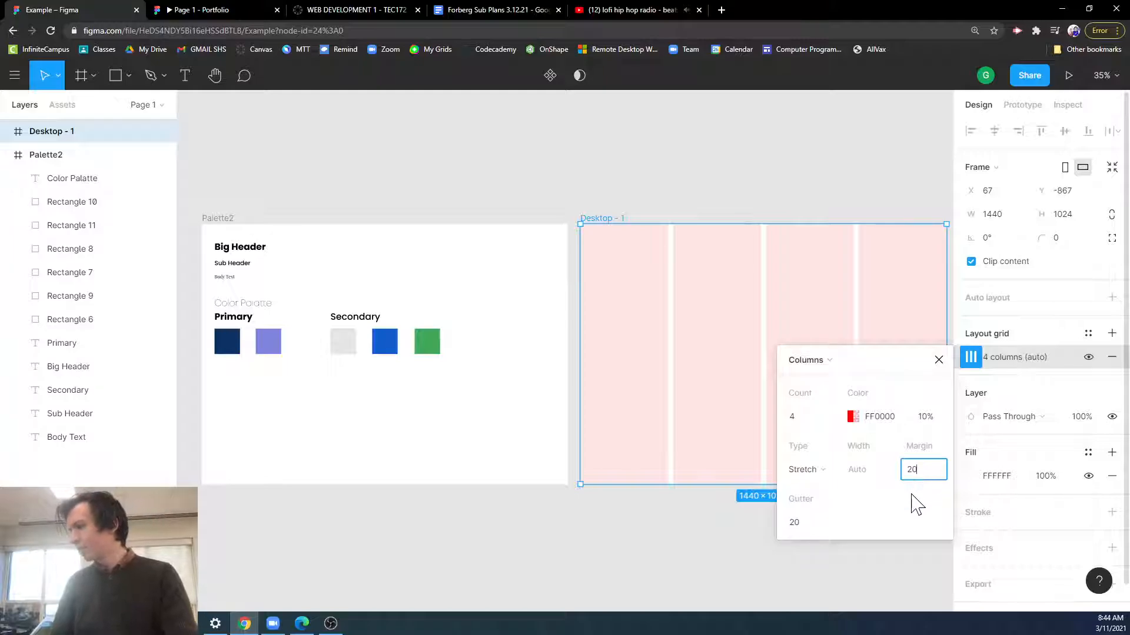
{"action": "key", "text": "Return"}
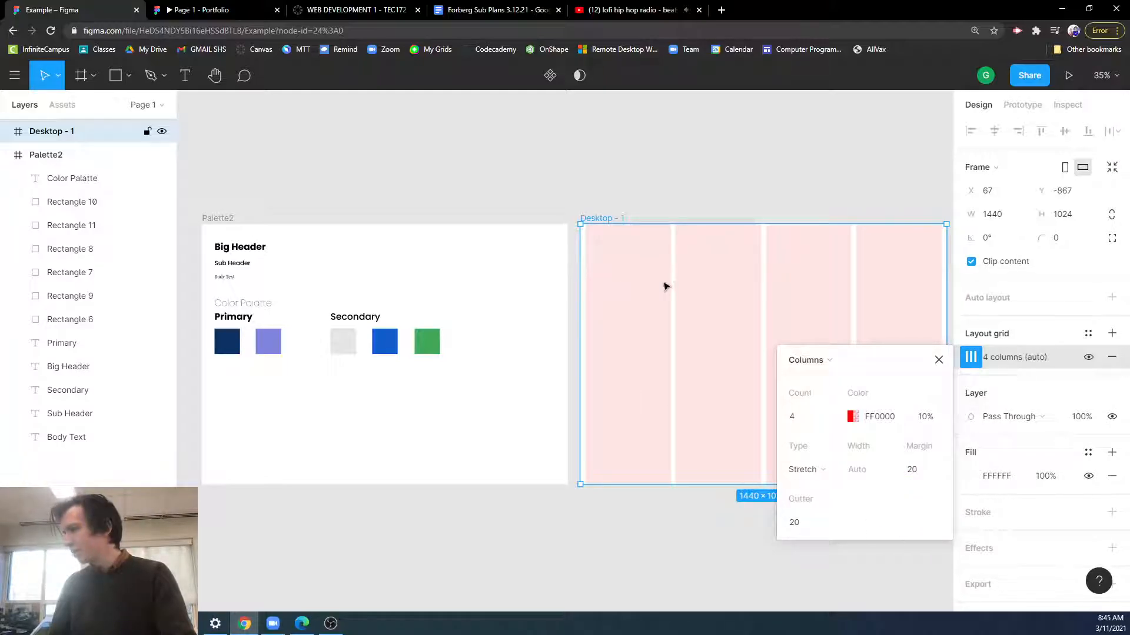
{"action": "left_click", "coordinate": [701, 190]}
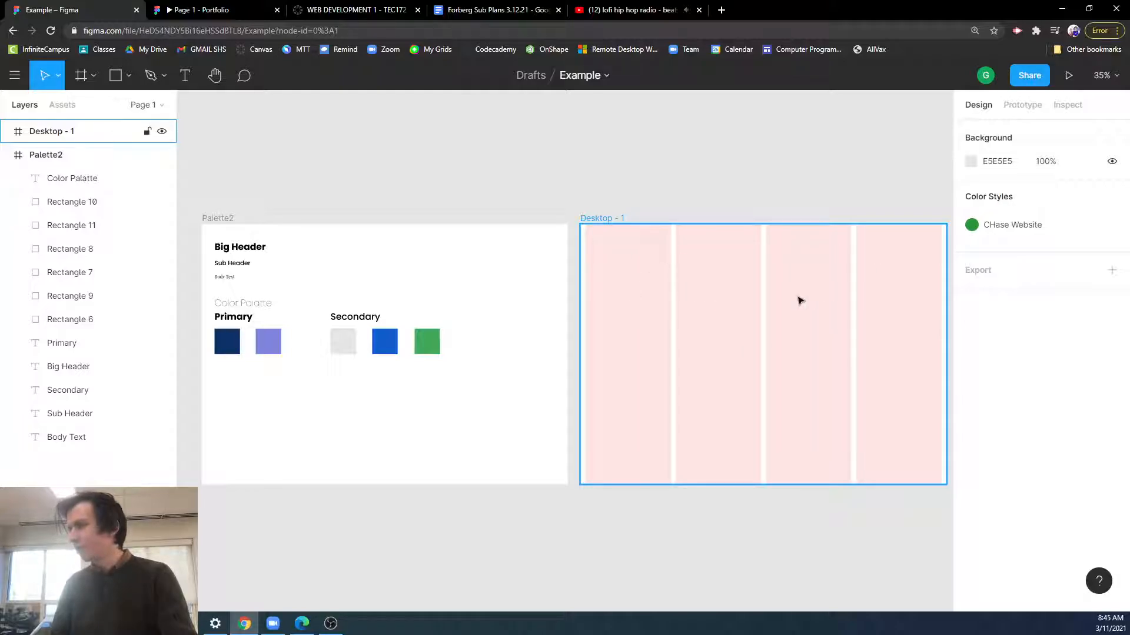
Step: Add a second layout grid to the Desktop - 1 frame and make it a row grid with a count of 4
{"action": "left_click", "coordinate": [799, 301]}
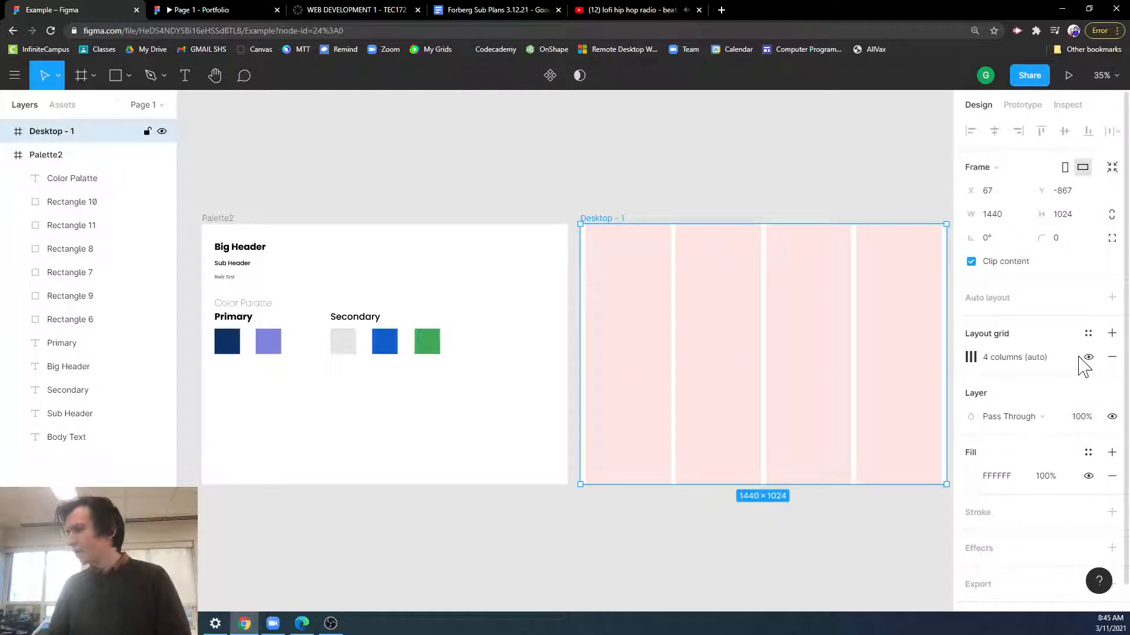
{"action": "left_click", "coordinate": [1112, 333]}
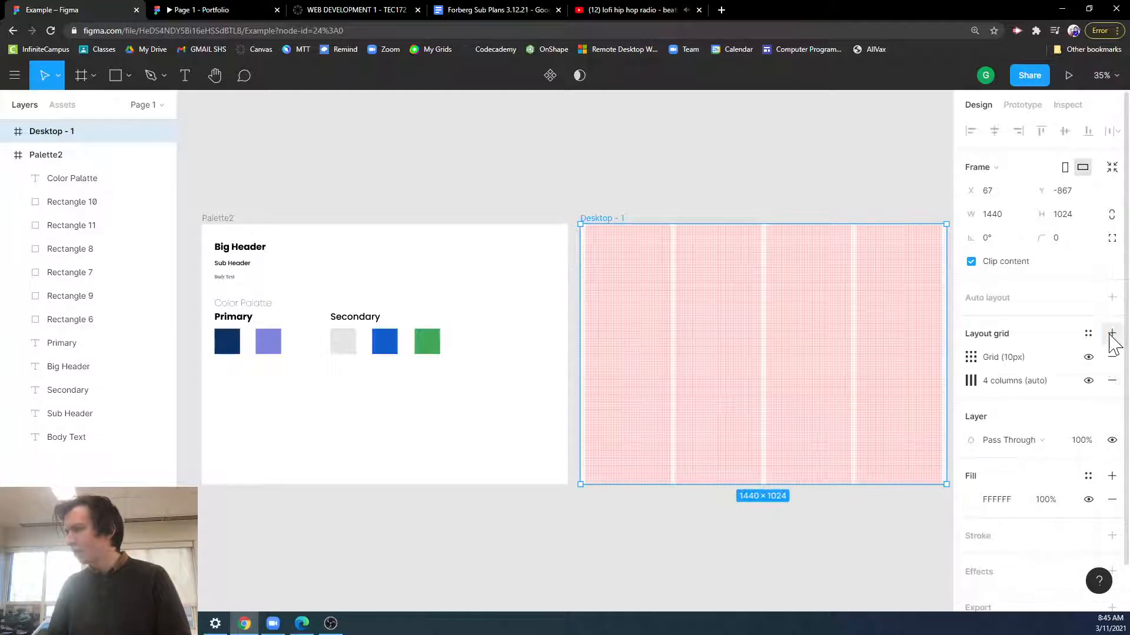
{"action": "left_click", "coordinate": [969, 357]}
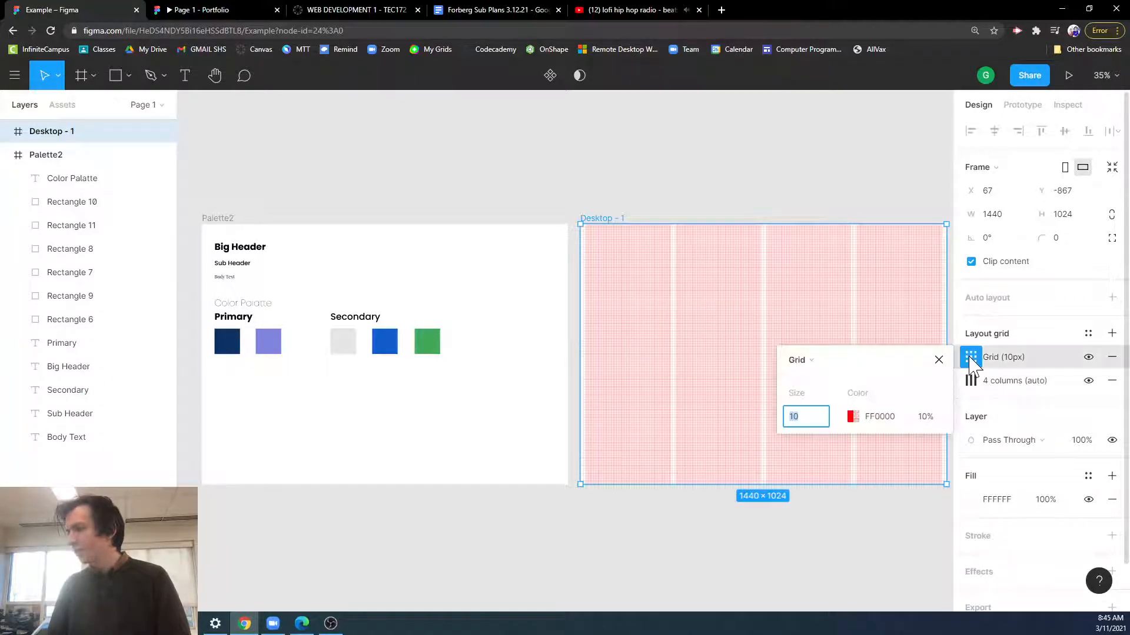
{"action": "left_click", "coordinate": [825, 361]}
{"action": "left_click", "coordinate": [835, 395]}
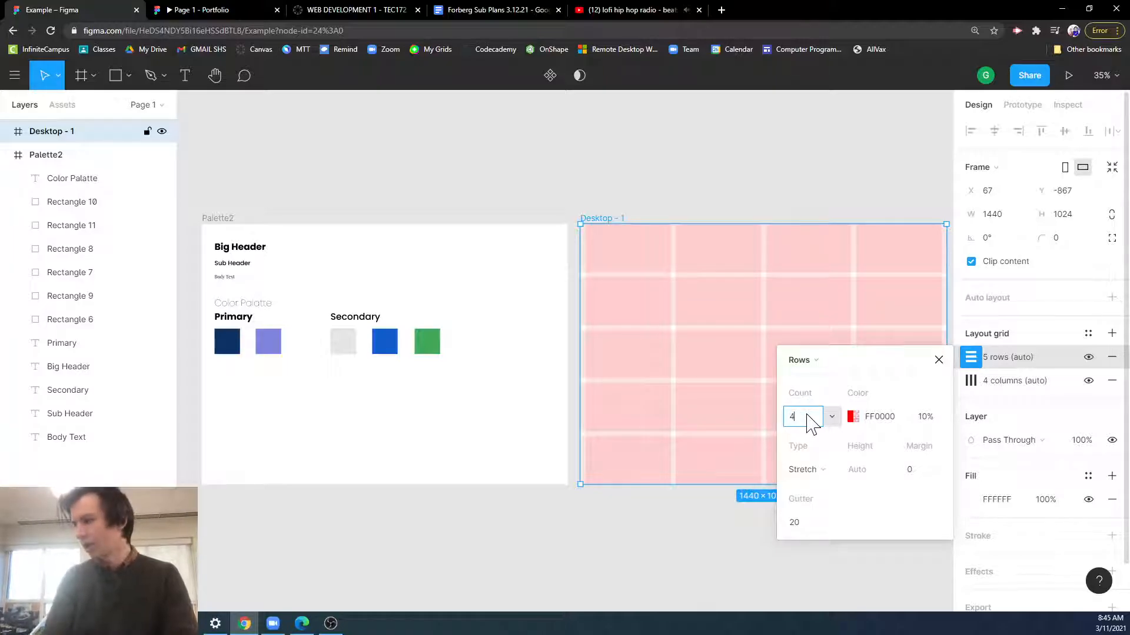
{"action": "type", "text": "4"}
{"action": "key", "text": "Return"}
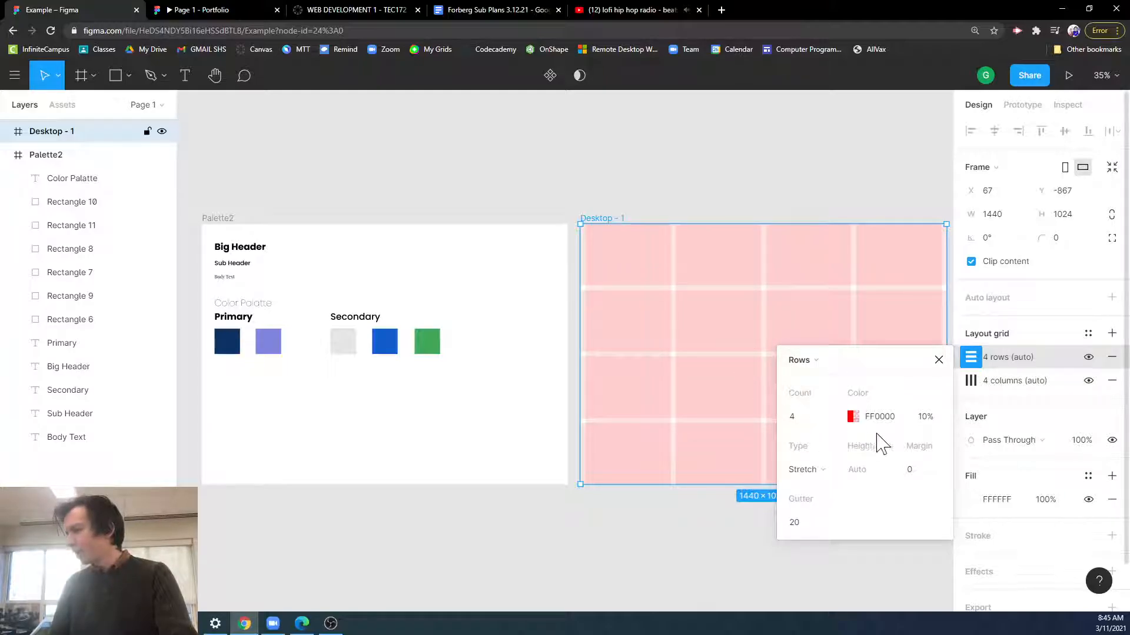
Step: Change the row grid's color to blue 0066FF at 5% opacity
{"action": "left_click", "coordinate": [853, 417]}
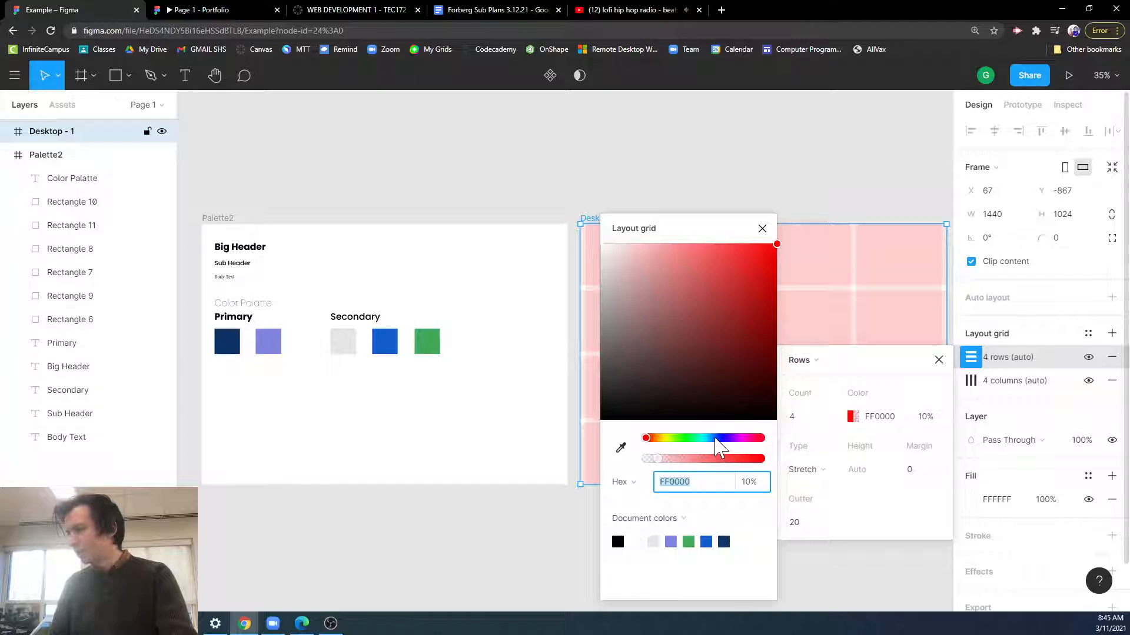
{"action": "left_click", "coordinate": [715, 438]}
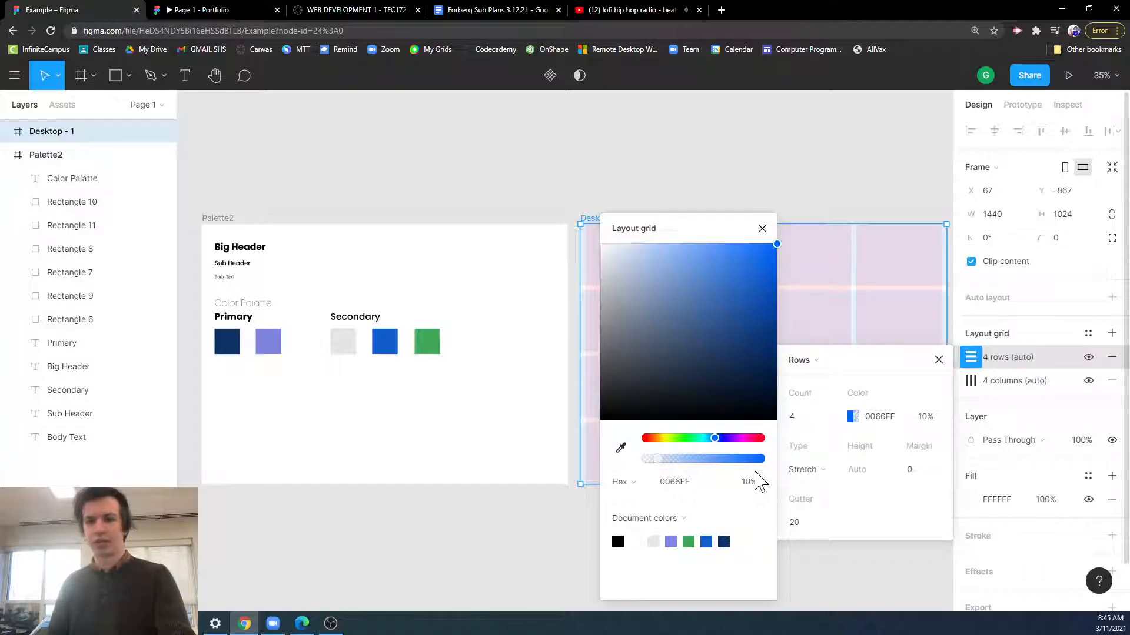
{"action": "left_click", "coordinate": [925, 417]}
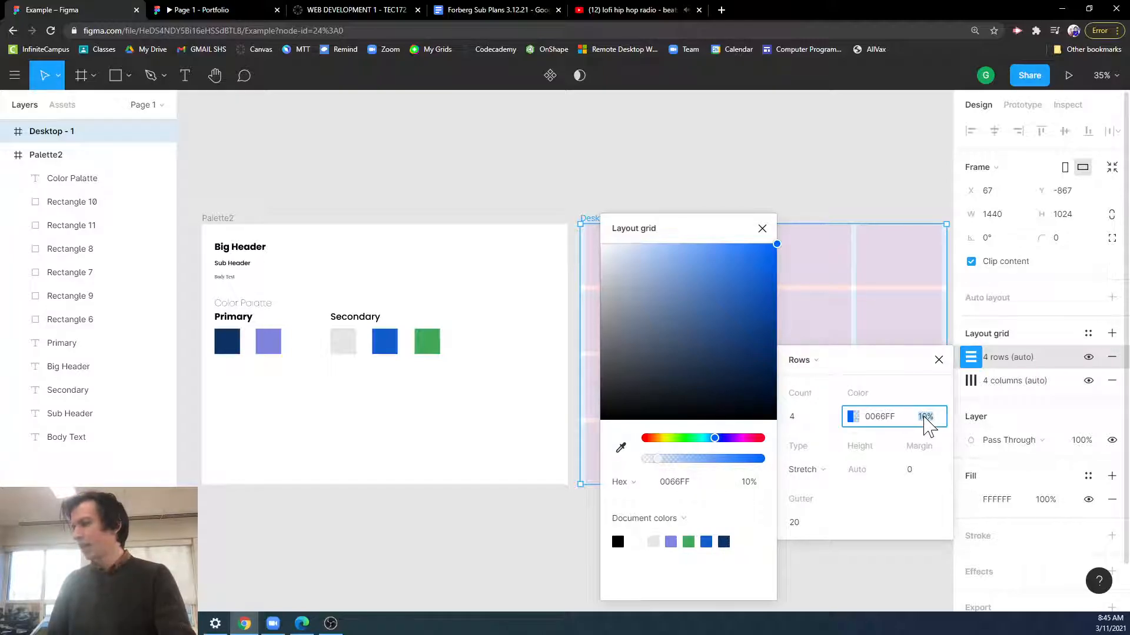
{"action": "type", "text": "5"}
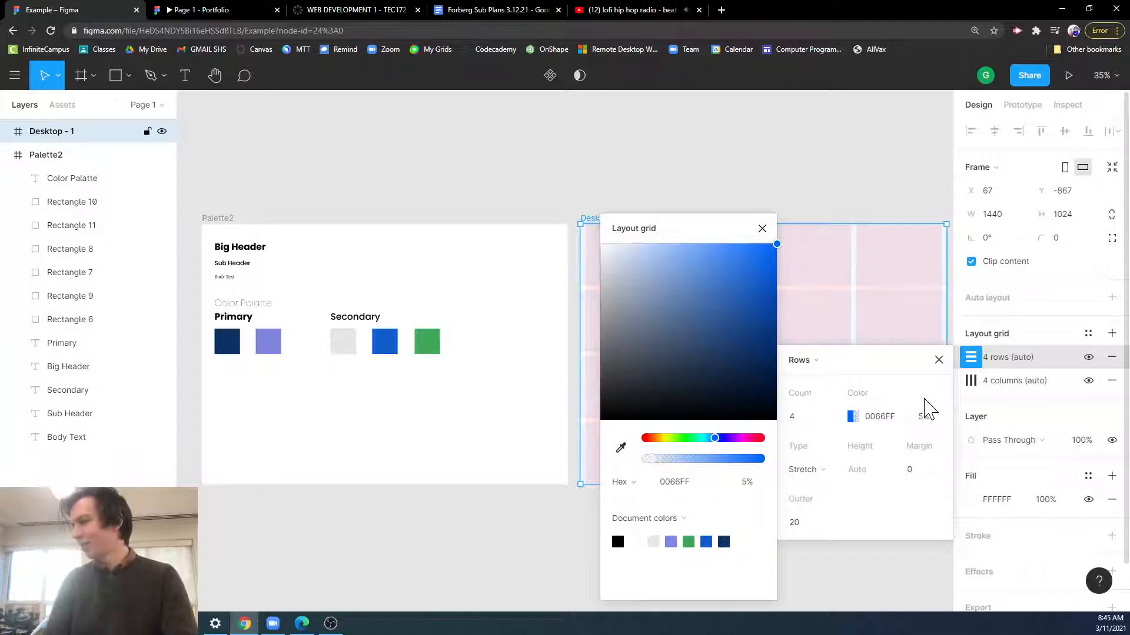
{"action": "key", "text": "Return"}
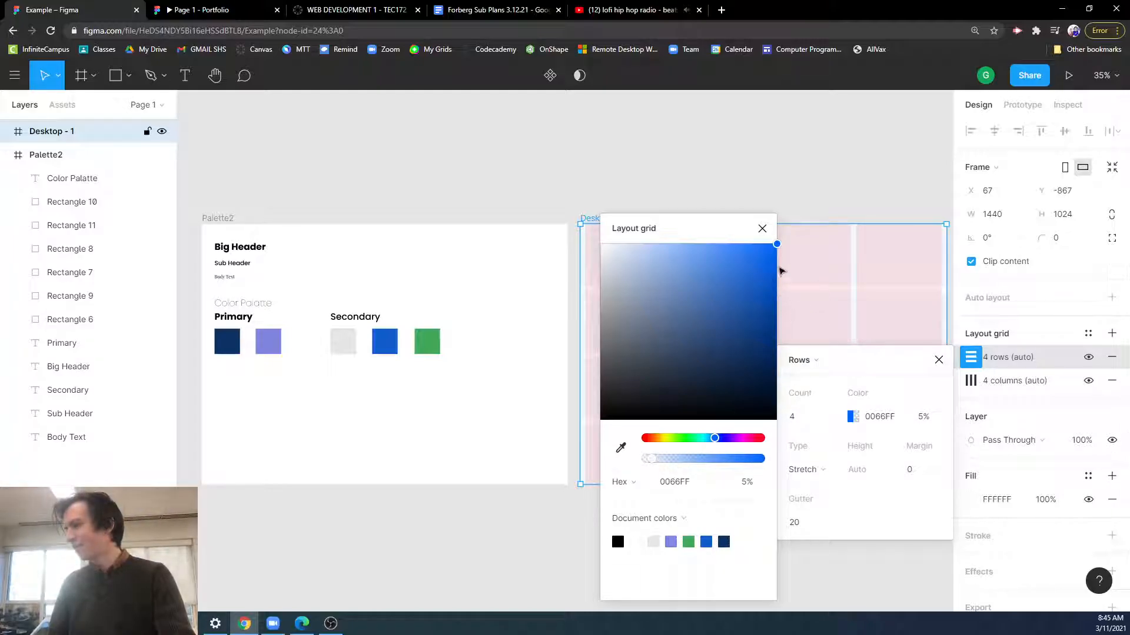
{"action": "left_click", "coordinate": [762, 228]}
{"action": "left_click", "coordinate": [1001, 393]}
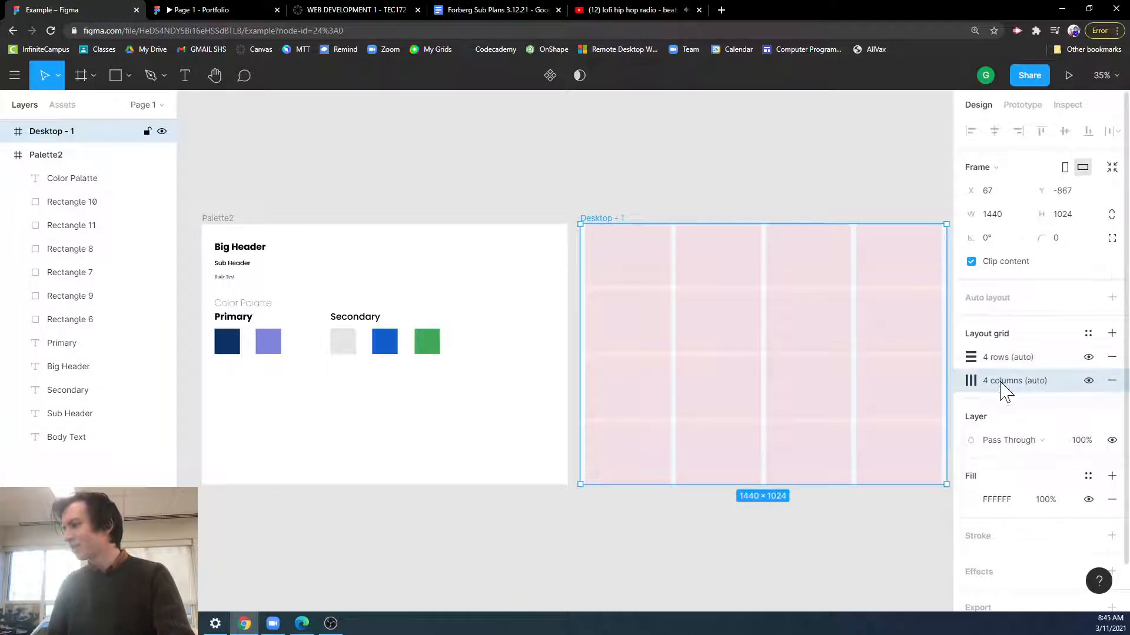
Step: Set the opacity of the Desktop - 1 column grid's color to 5%
{"action": "left_click", "coordinate": [971, 381]}
{"action": "left_click", "coordinate": [922, 441]}
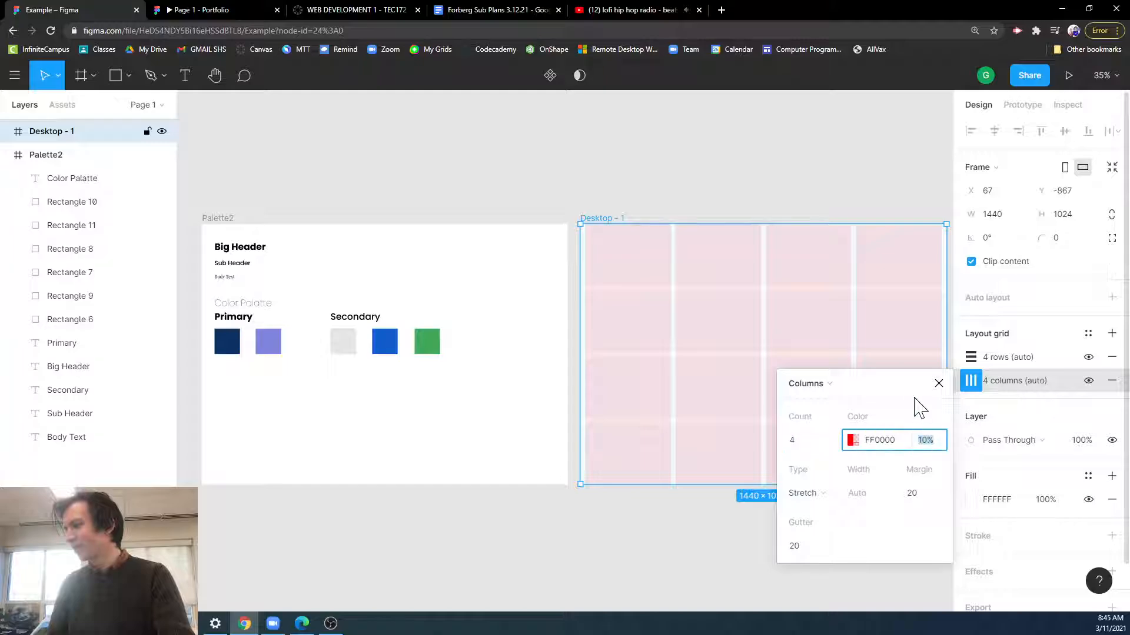
{"action": "type", "text": "5"}
{"action": "key", "text": "Return"}
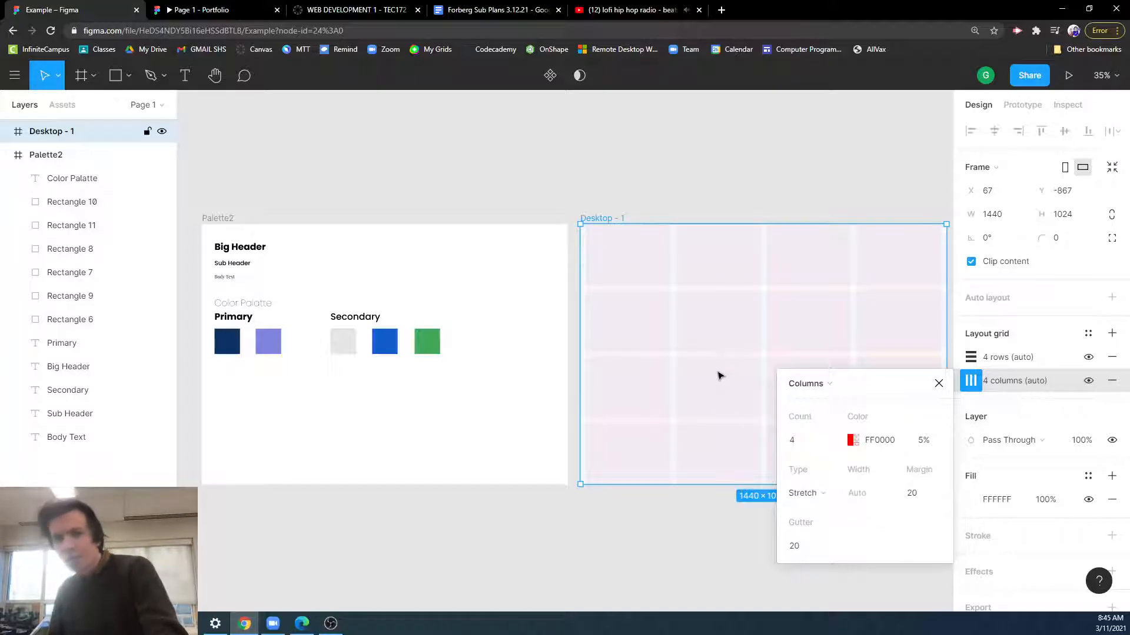
{"action": "left_click", "coordinate": [665, 539]}
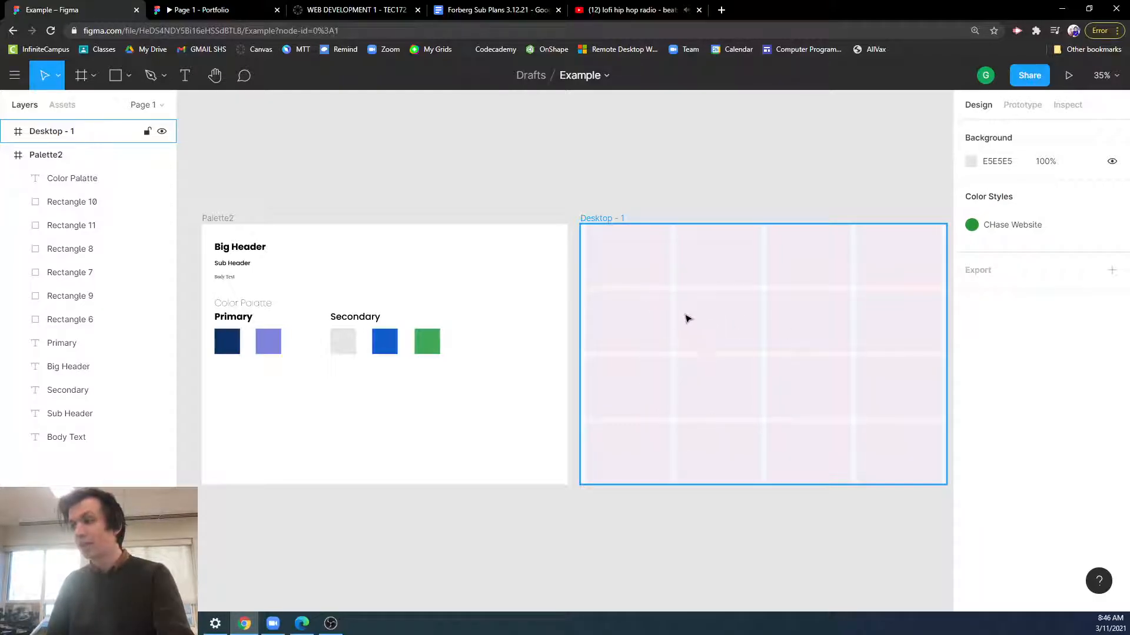
Step: Copy the Big Header text from the palette to X 20, Y 261 in the Desktop - 1 frame and reword it as MY NAME
{"action": "left_click", "coordinate": [238, 252]}
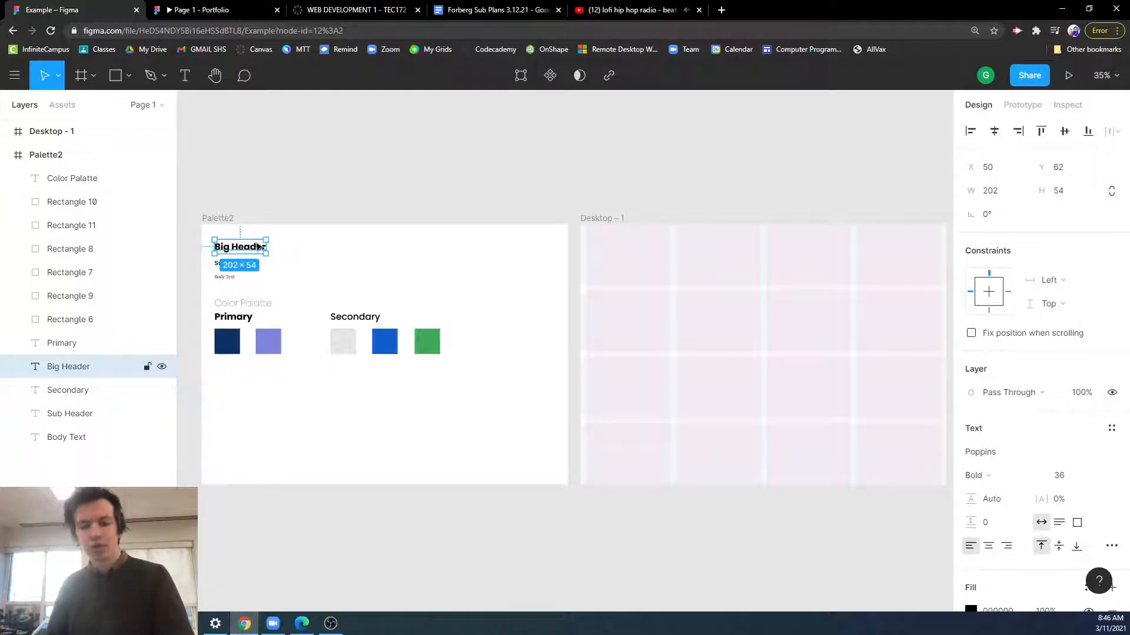
{"action": "key", "text": "ctrl+v"}
{"action": "left_click_drag", "start_coordinate": [267, 247], "coordinate": [612, 300]}
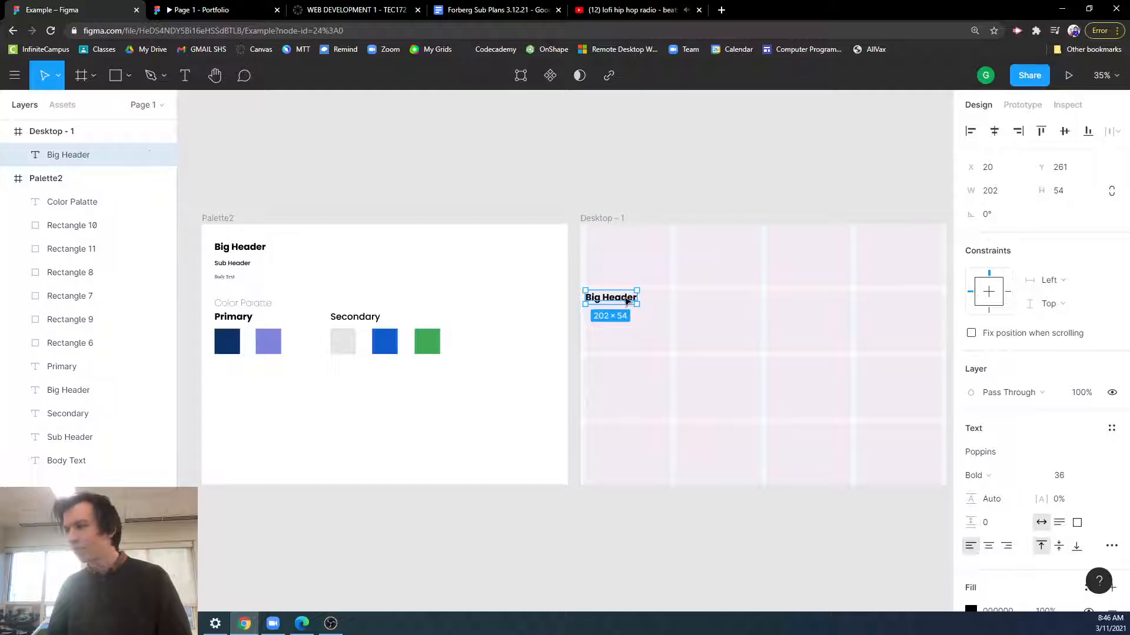
{"action": "key", "text": "Return"}
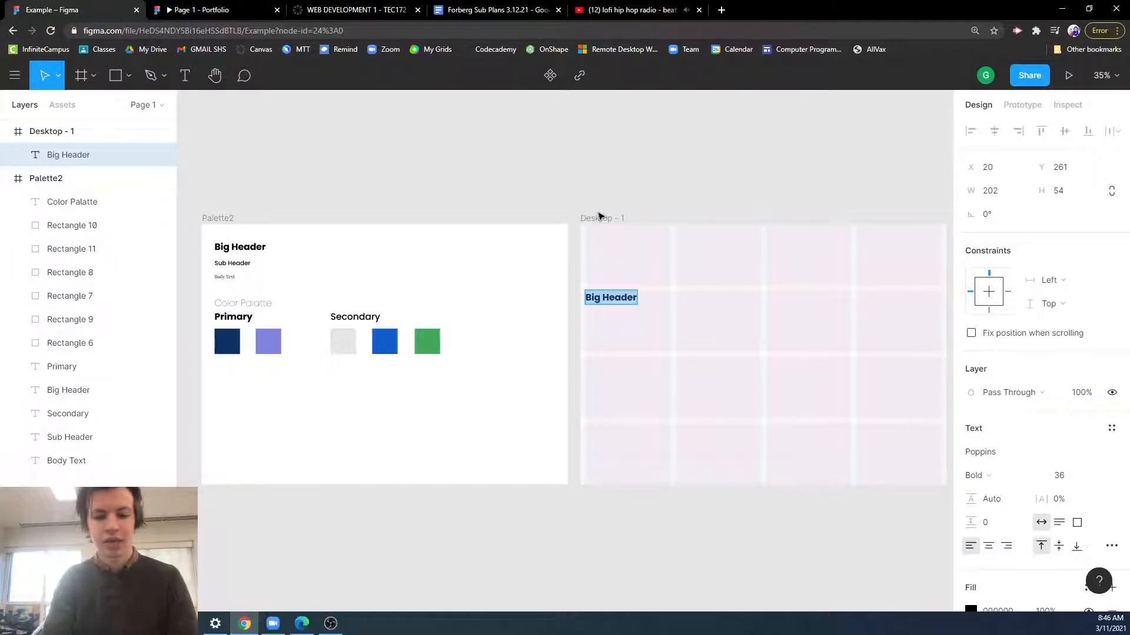
{"action": "type", "text": "MY N"}
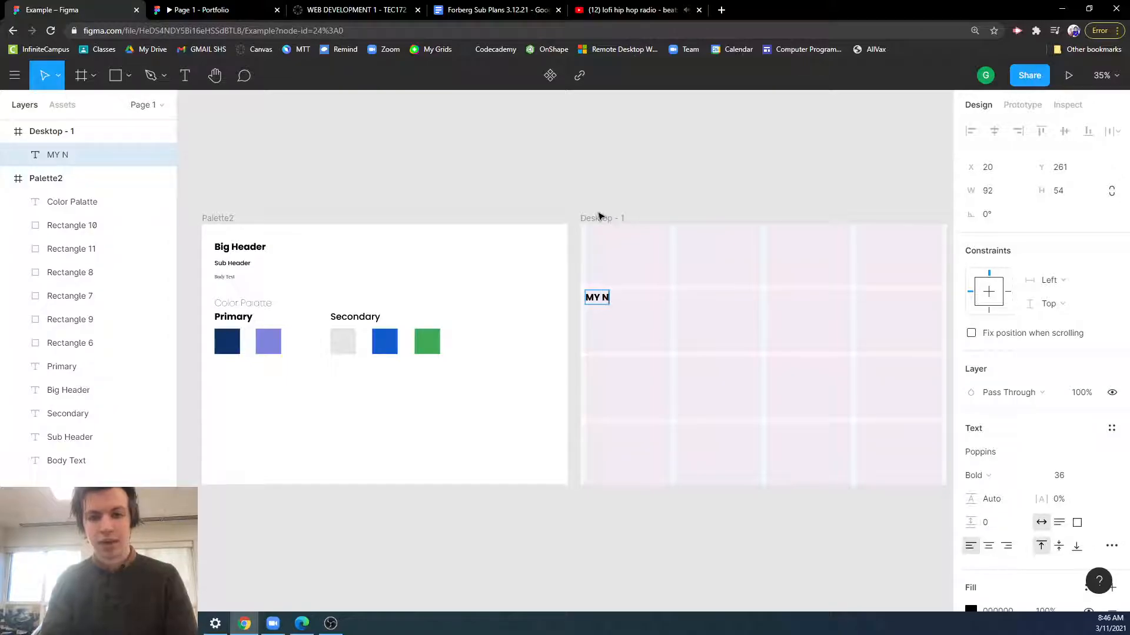
{"action": "type", "text": "AME"}
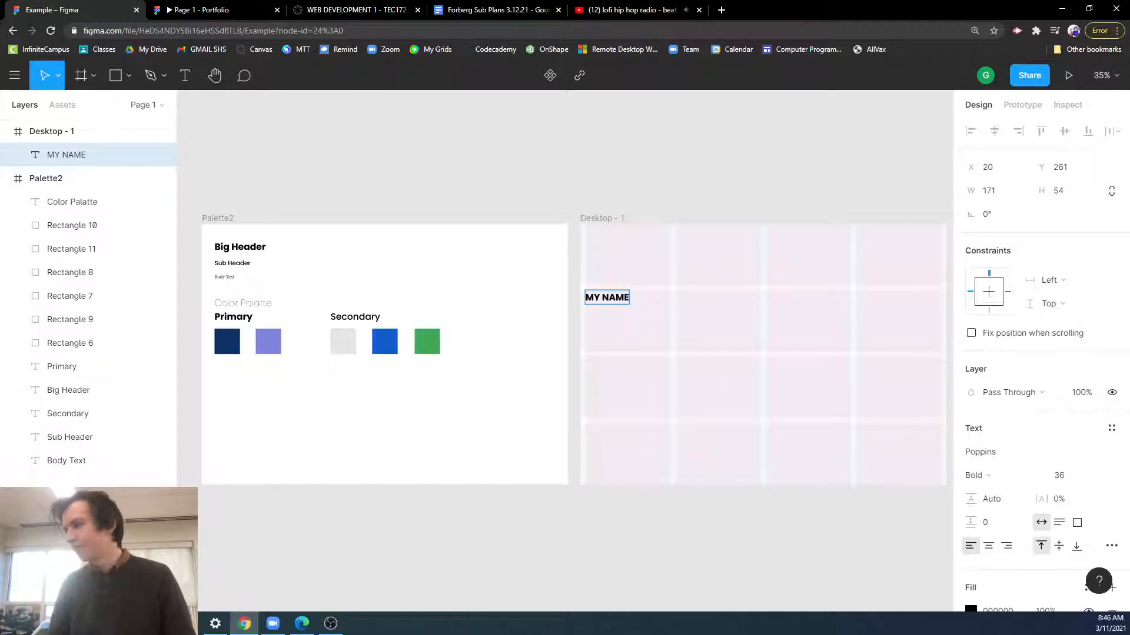
Step: Set the font size of the MY NAME heading to 144
{"action": "left_click_drag", "start_coordinate": [629, 297], "coordinate": [584, 297]}
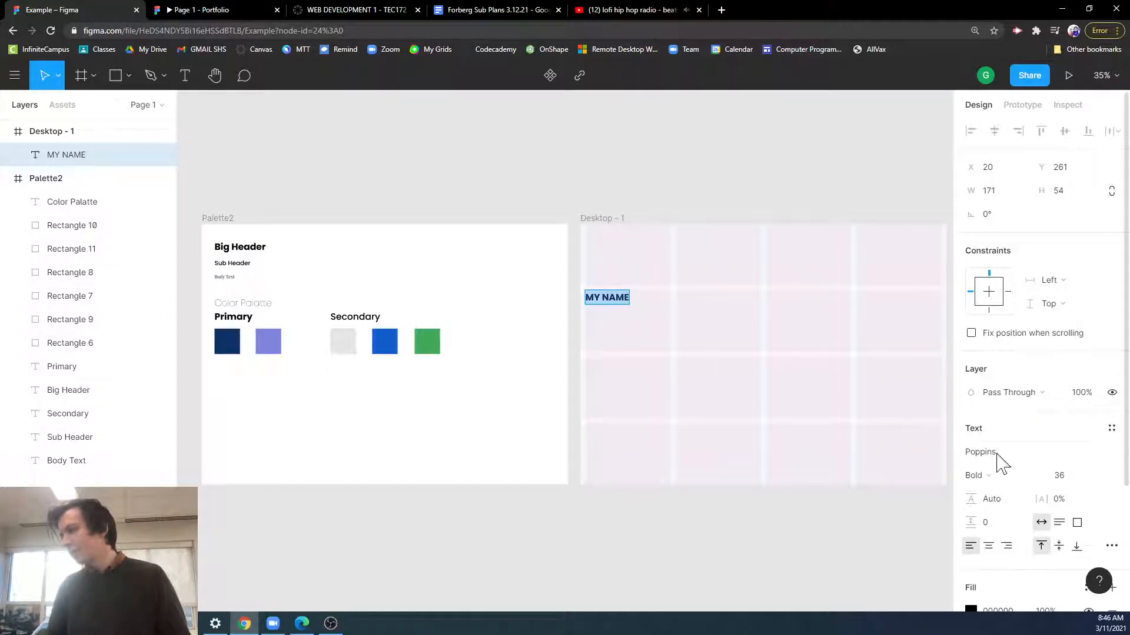
{"action": "left_click", "coordinate": [1092, 475]}
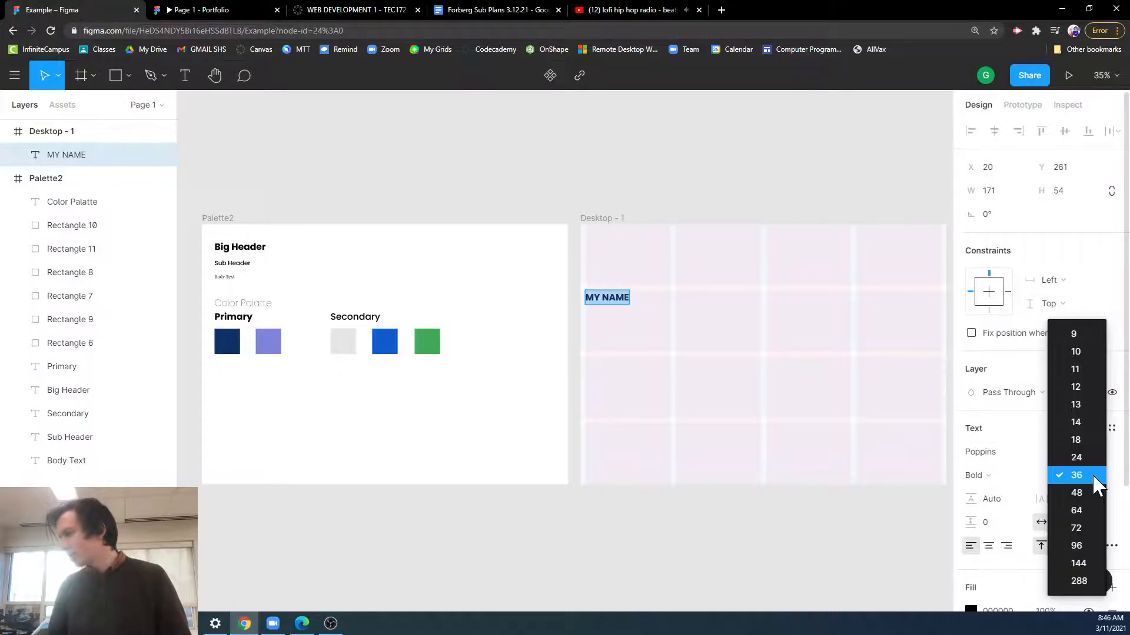
{"action": "left_click", "coordinate": [1083, 581]}
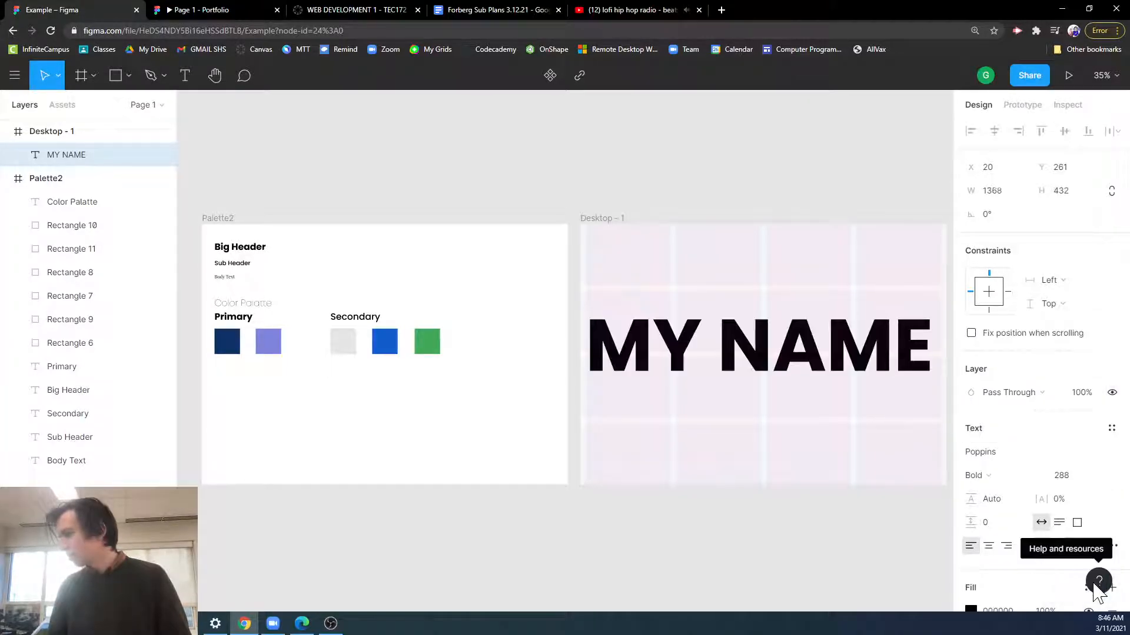
{"action": "left_click", "coordinate": [1092, 474]}
{"action": "left_click", "coordinate": [1086, 459]}
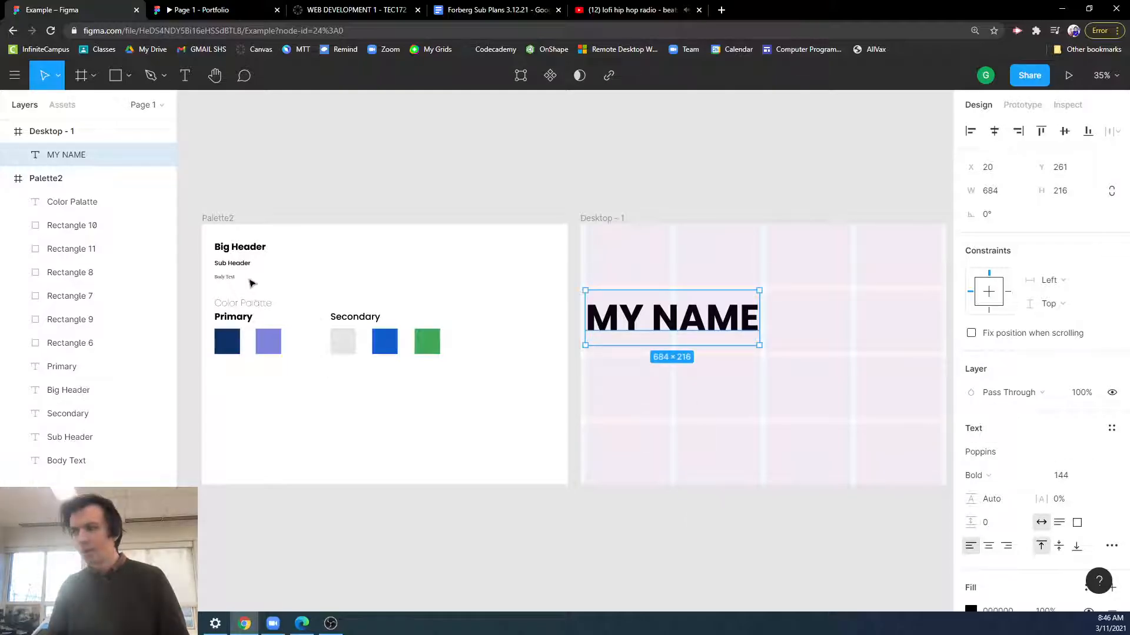
Step: Copy the palette's Sub Header text below the MY NAME heading, at X 20, Y 522 in the Desktop - 1 frame
{"action": "left_click", "coordinate": [234, 270]}
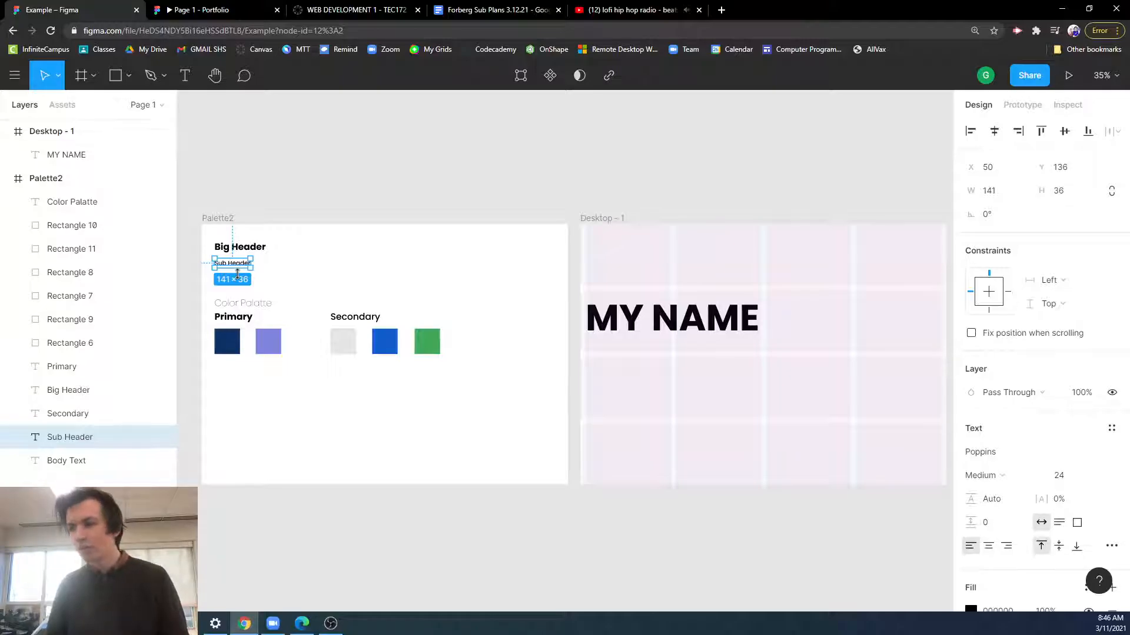
{"action": "key", "text": "ctrl+v"}
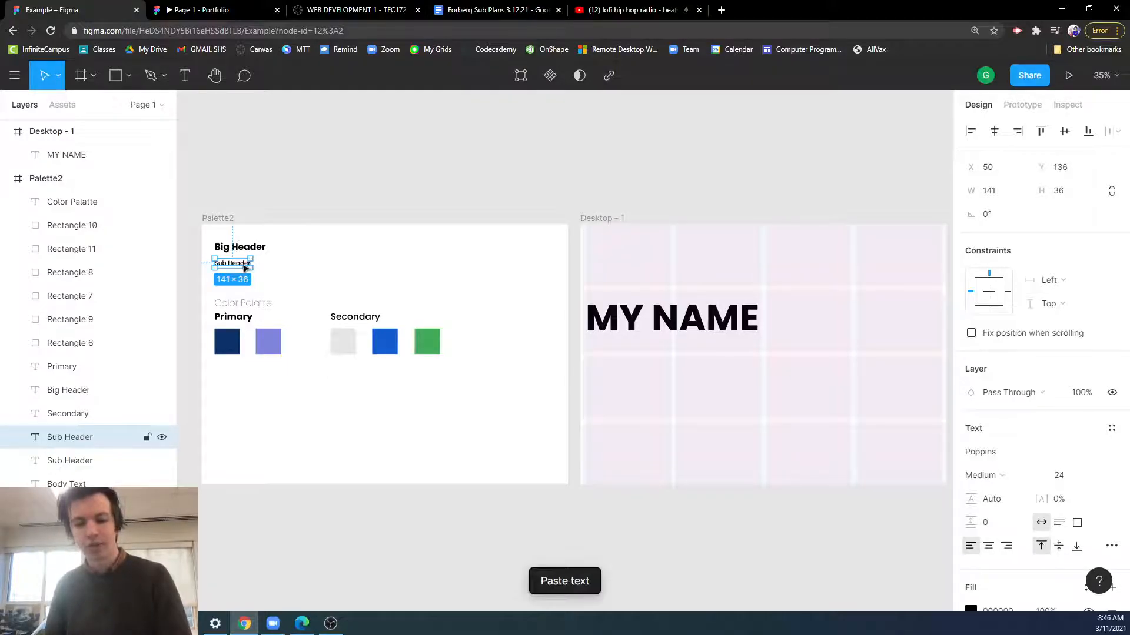
{"action": "left_click_drag", "start_coordinate": [245, 268], "coordinate": [616, 365]}
{"action": "key", "text": "shift+Right"}
{"action": "key", "text": "shift+Right"}
Step: Reword the copied sub header on two lines: "Welcome to my portfolio. Here you see my designs and" / "interest. Please reach out with any questions"
{"action": "double_click", "coordinate": [616, 364]}
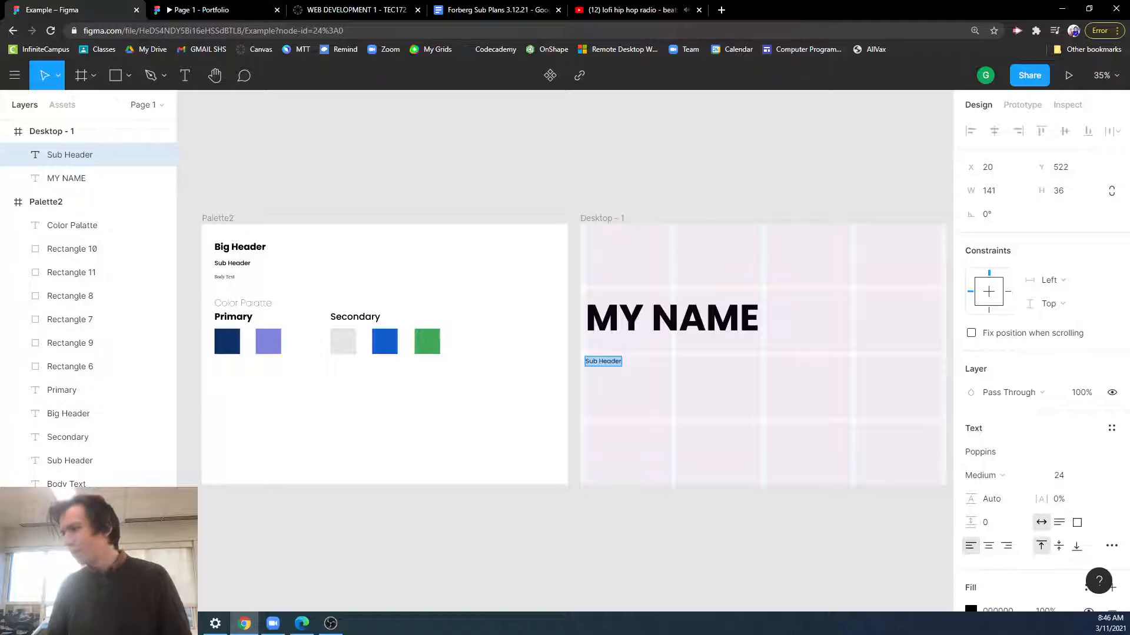
{"action": "type", "text": "We"}
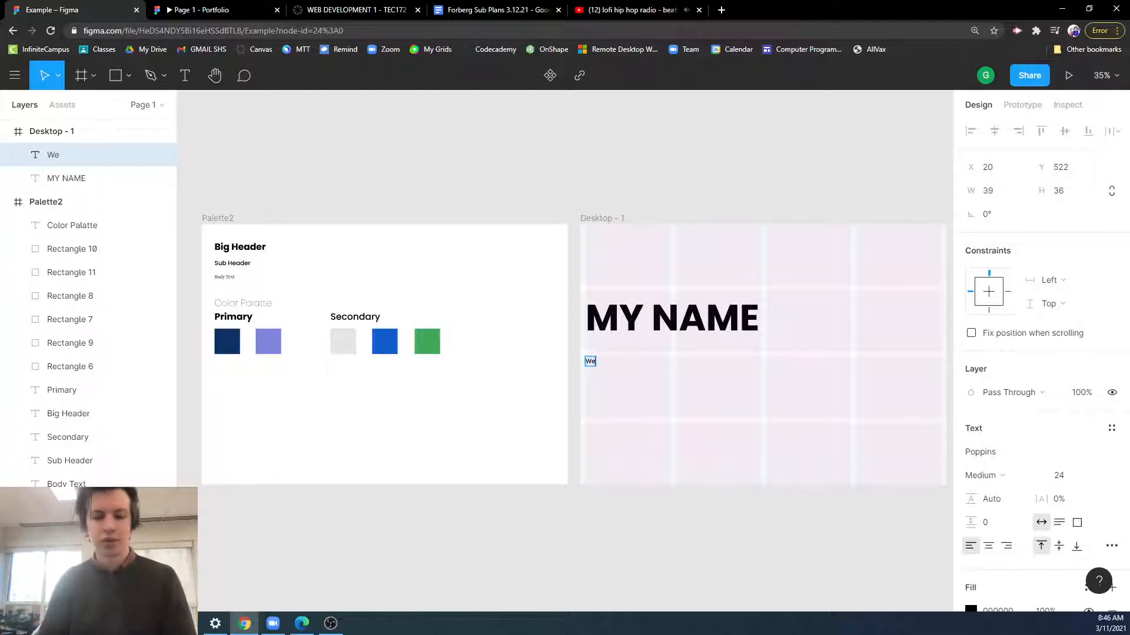
{"action": "type", "text": "lcome to my"}
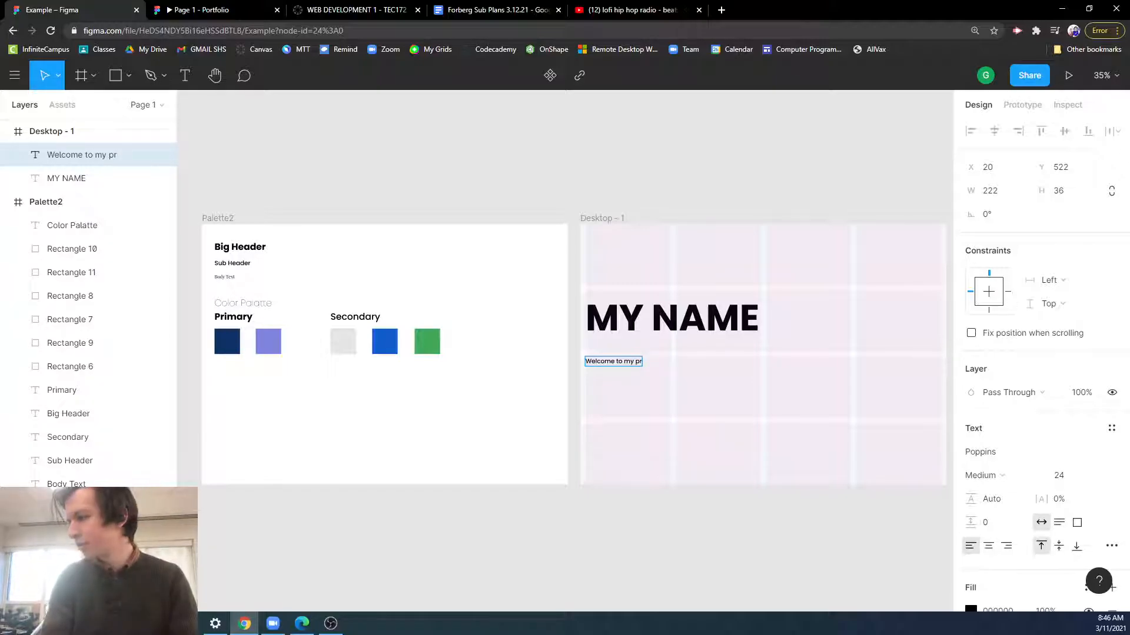
{"action": "type", "text": "prot"}
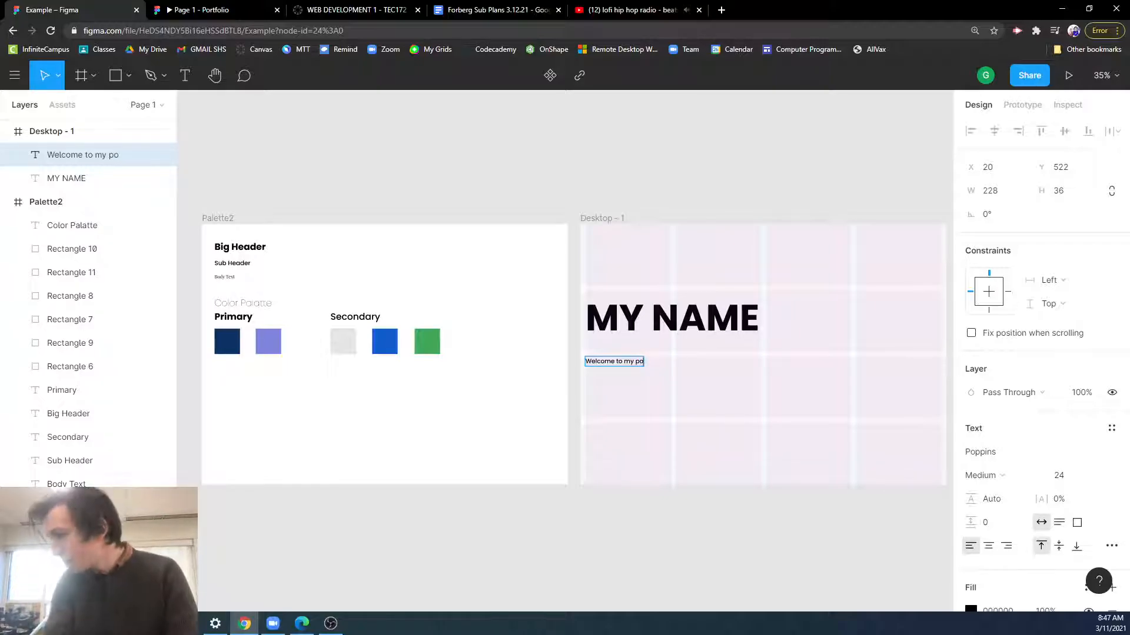
{"action": "type", "text": "tfolio"}
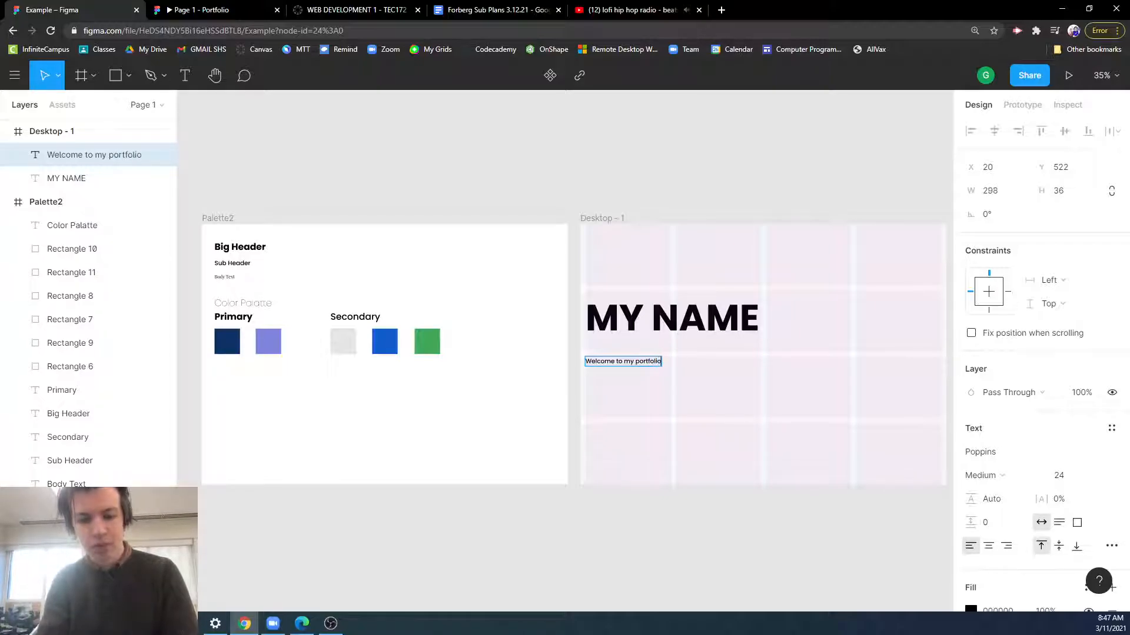
{"action": "type", "text": ". Here you"}
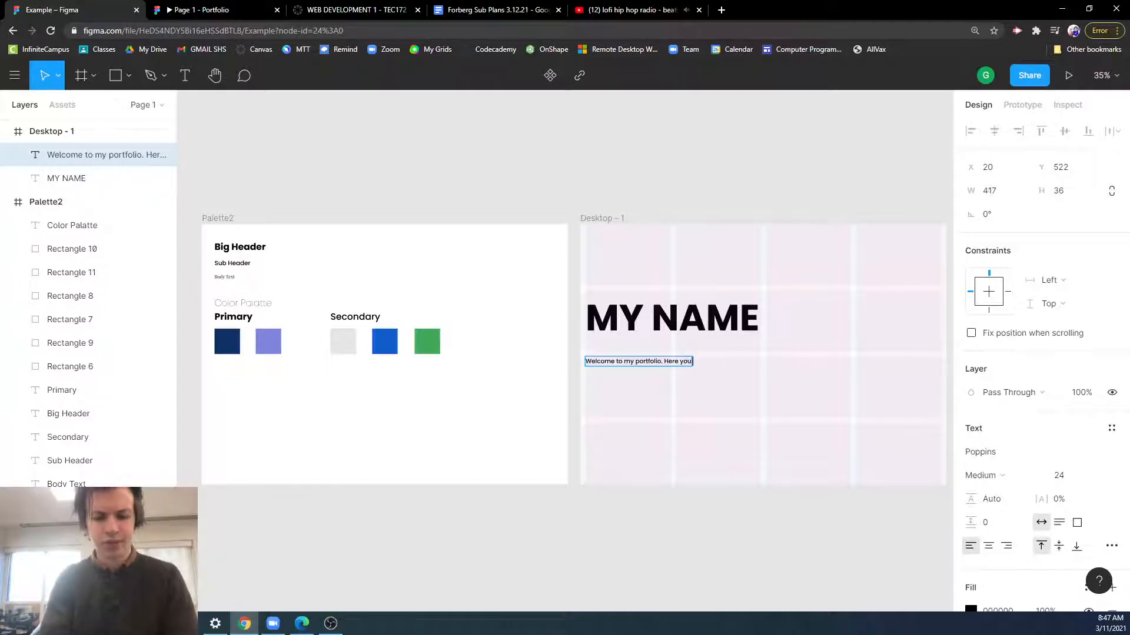
{"action": "type", "text": " see my des"}
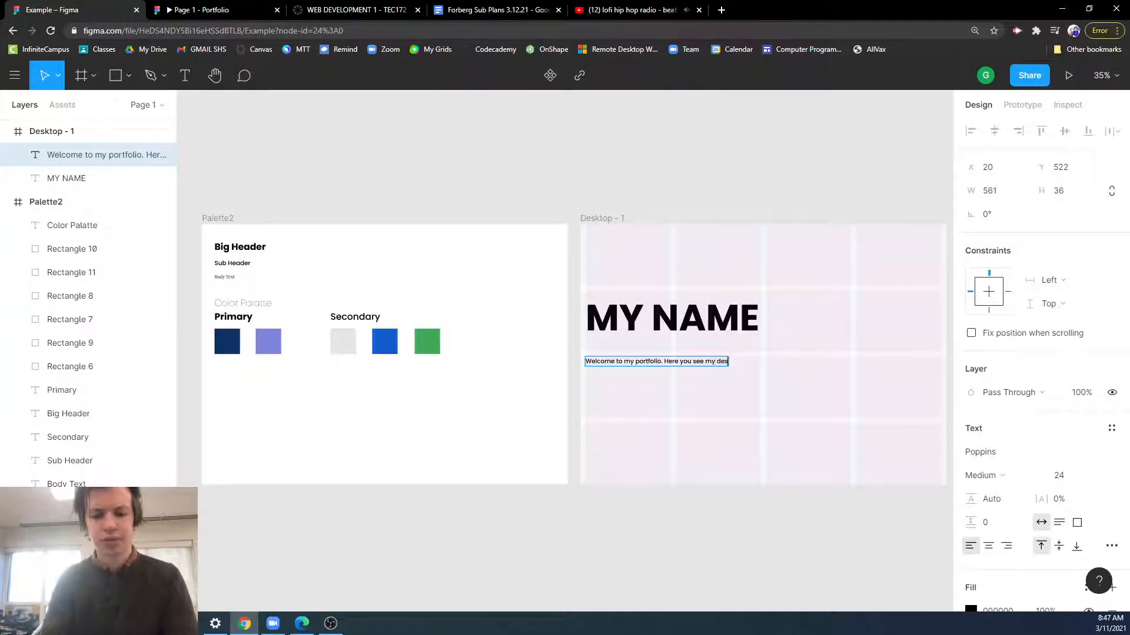
{"action": "type", "text": "igns and"}
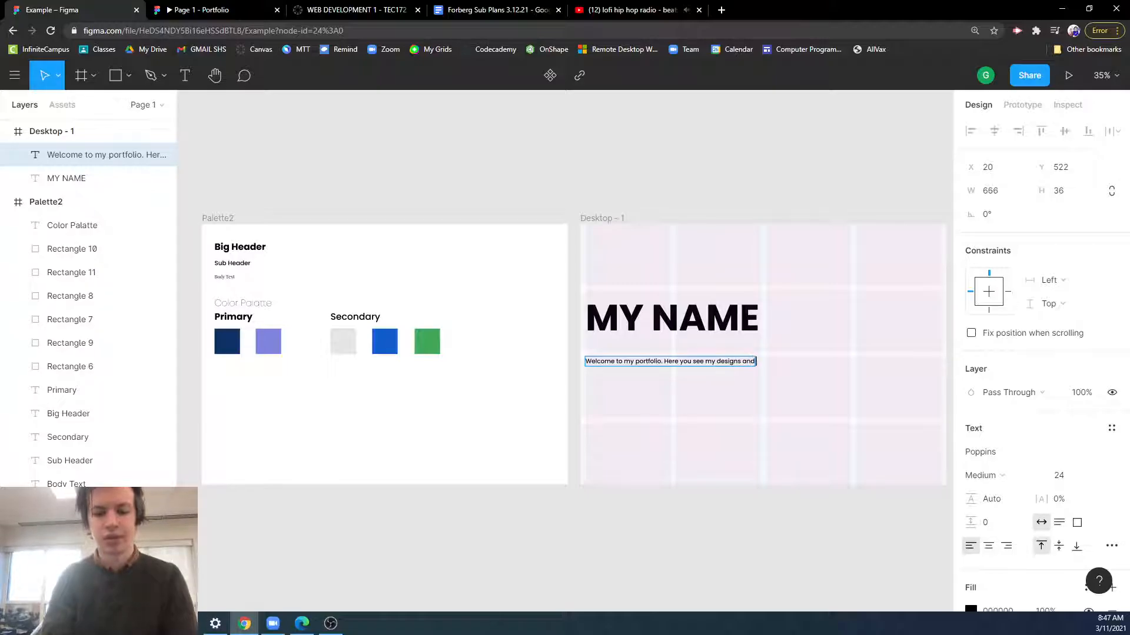
{"action": "key", "text": "Return"}
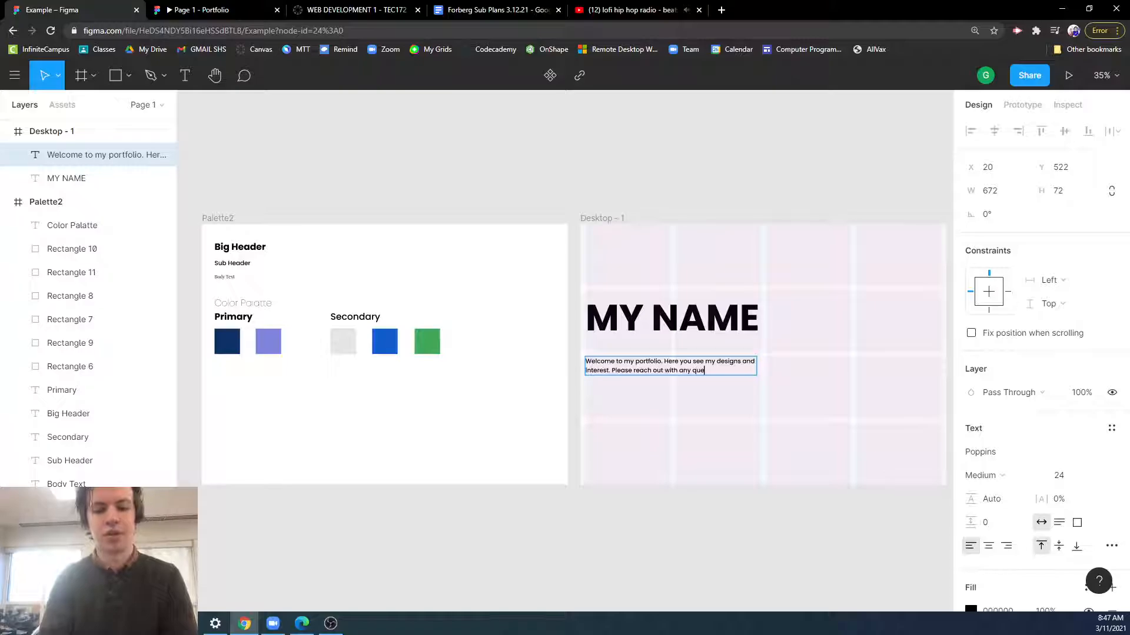
{"action": "type", "text": "ons"}
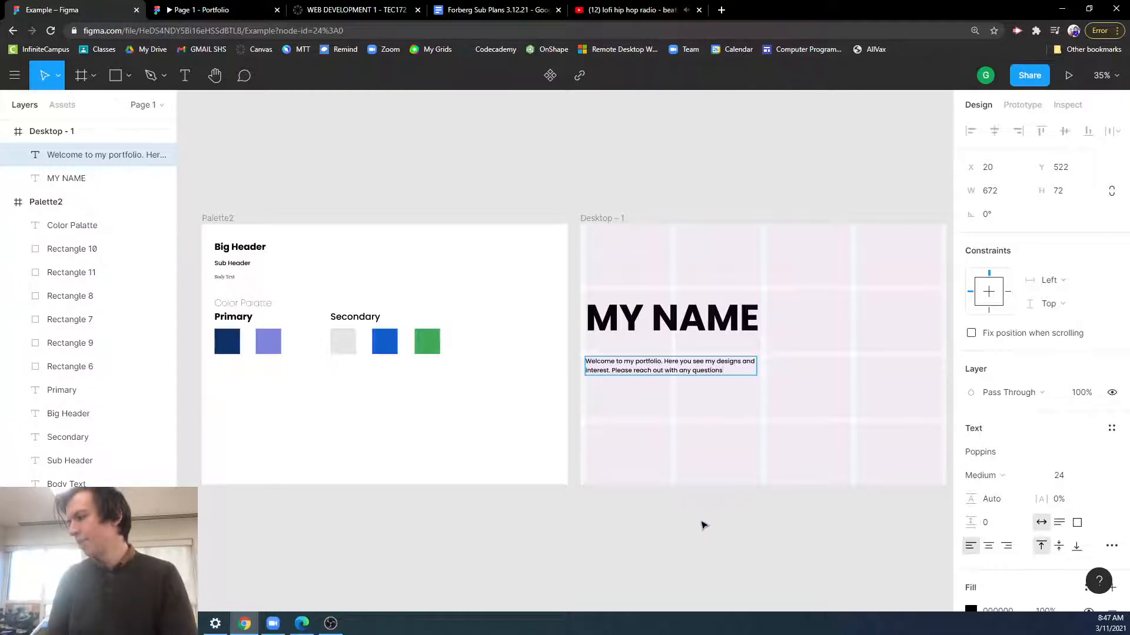
{"action": "key", "text": "Escape"}
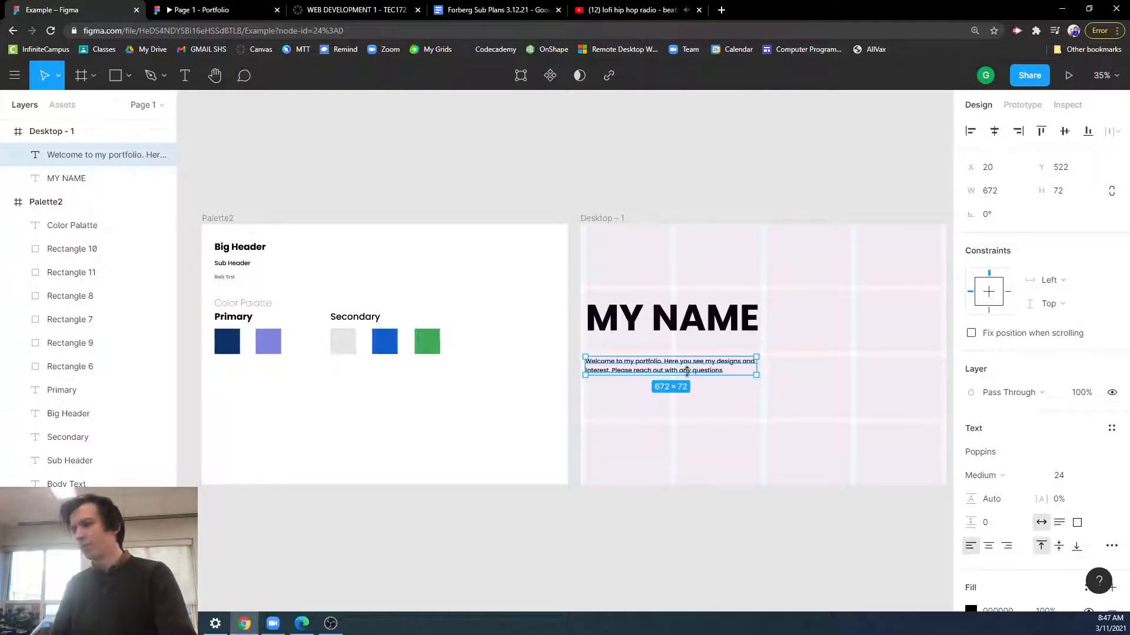
Step: Set the welcome text's font size to 36 and move the MY NAME heading down slightly, closer to it
{"action": "left_click", "coordinate": [1088, 476]}
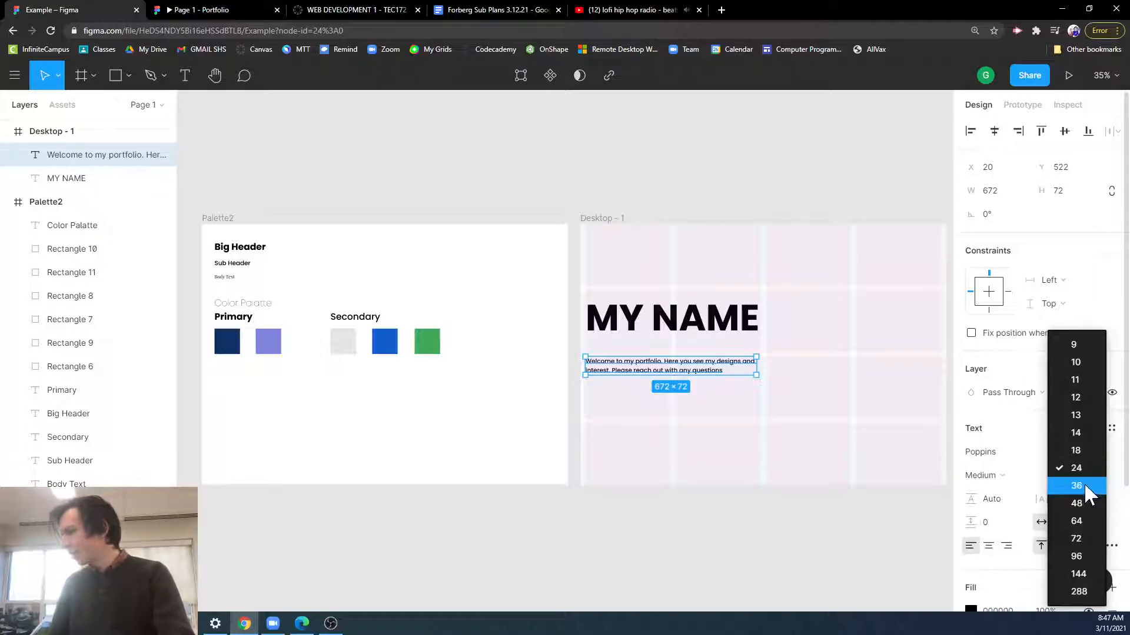
{"action": "left_click", "coordinate": [1084, 487]}
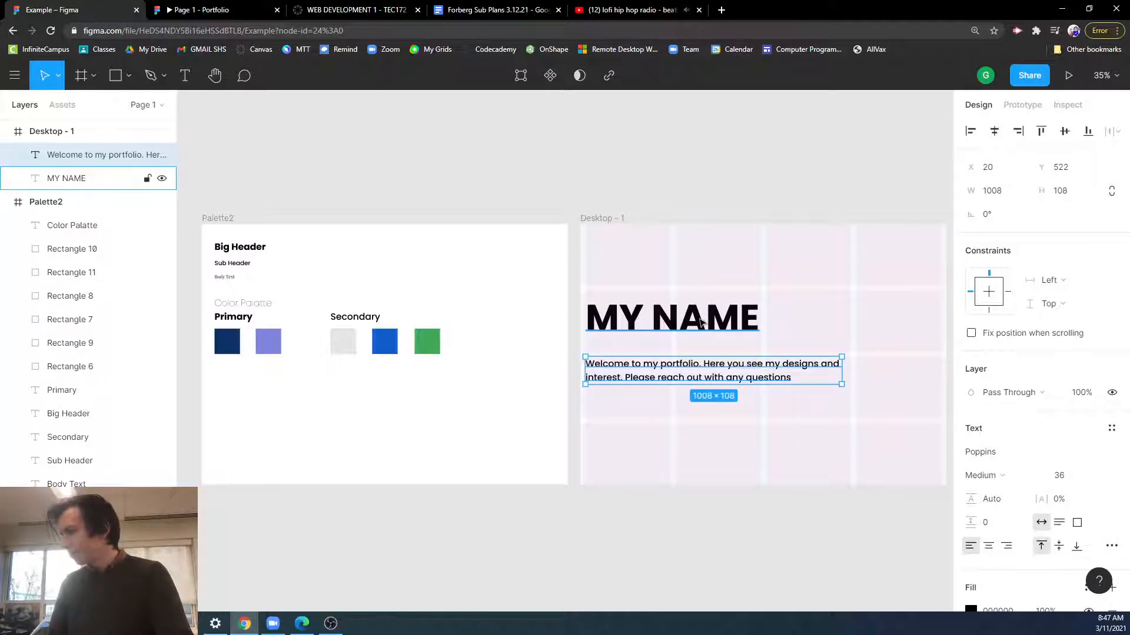
{"action": "mouse_move", "coordinate": [701, 321]}
{"action": "left_mouse_down"}
{"action": "mouse_move", "coordinate": [699, 339]}
{"action": "mouse_move", "coordinate": [700, 329]}
{"action": "left_mouse_up"}
{"action": "left_click", "coordinate": [692, 192]}
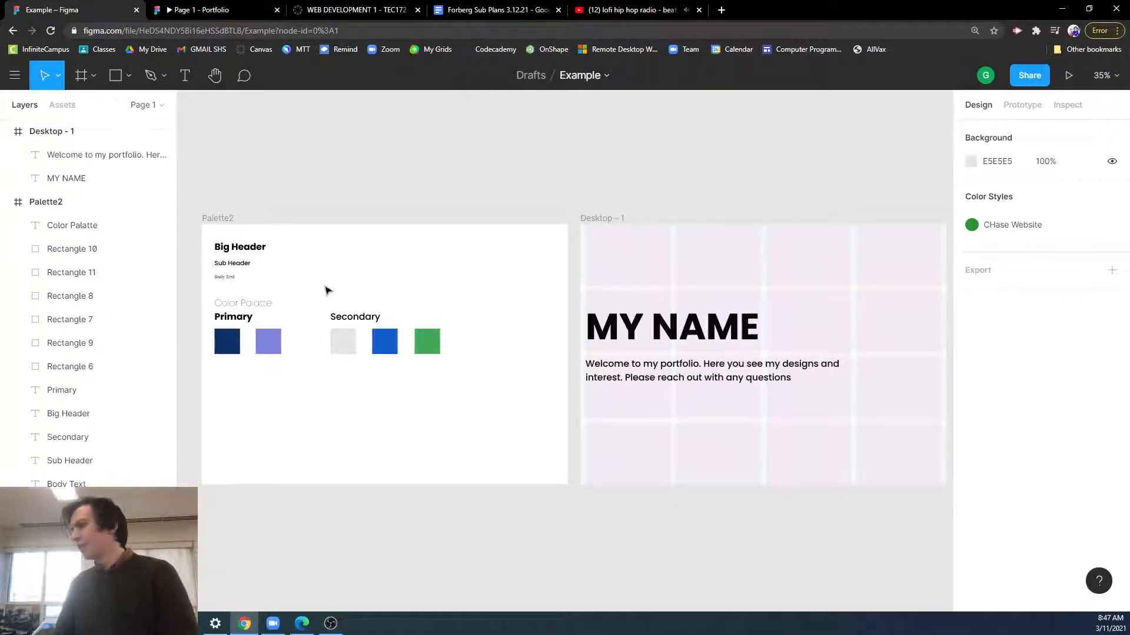
Step: Place three copies of the palette's Sub Header in an evenly spaced row at the upper right of the Desktop - 1 frame
{"action": "left_click", "coordinate": [222, 266]}
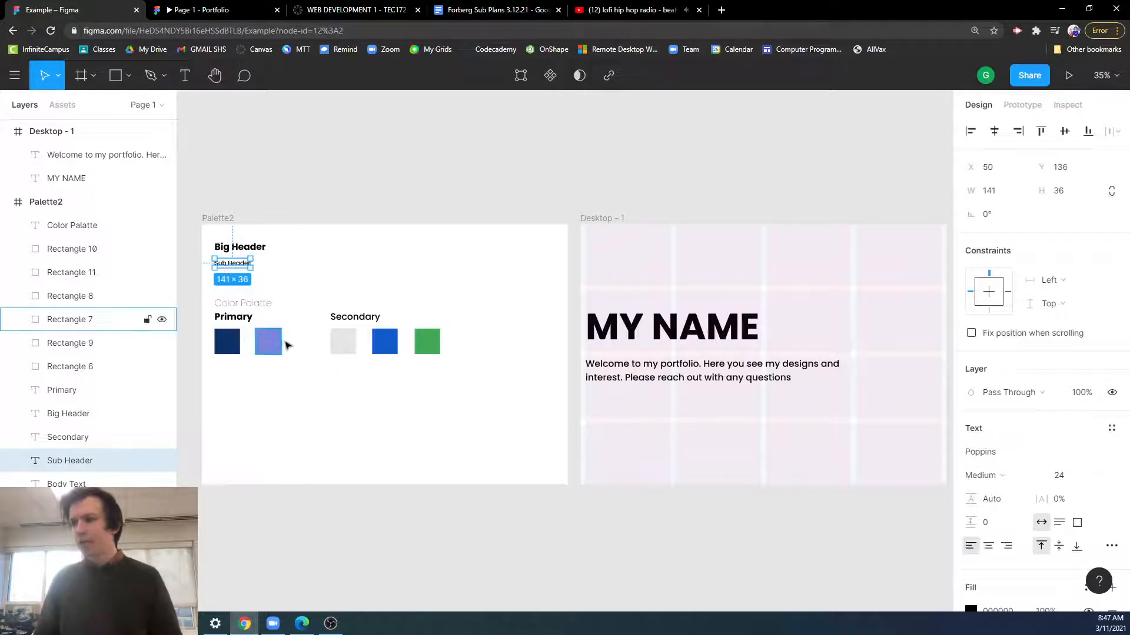
{"action": "key", "text": "ctrl+v"}
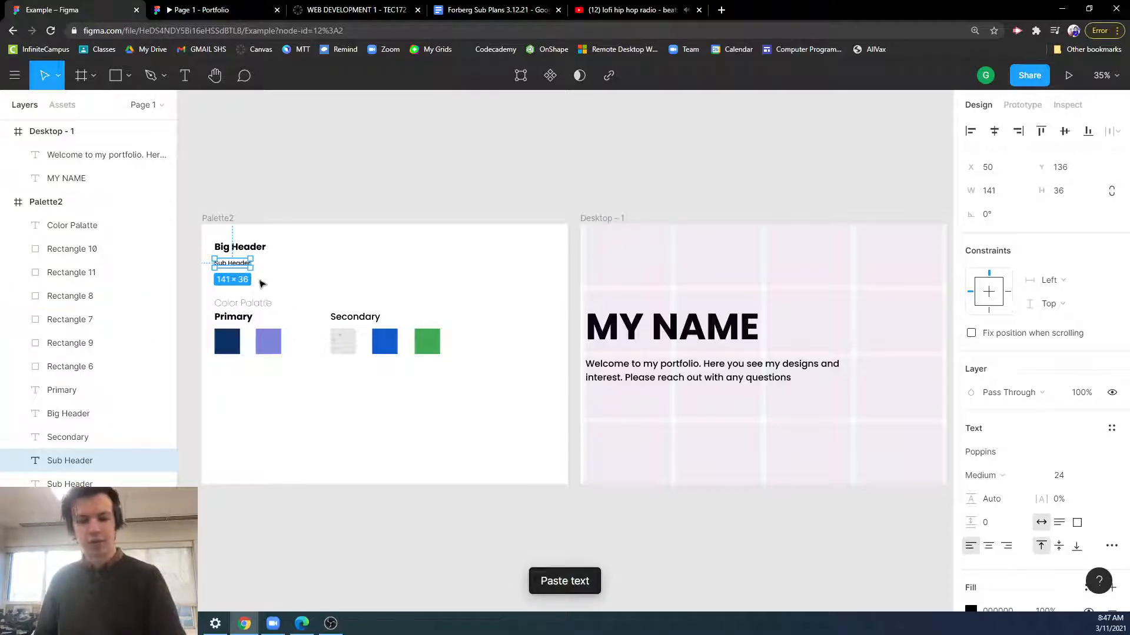
{"action": "left_click_drag", "start_coordinate": [240, 266], "coordinate": [922, 246]}
{"action": "key", "text": "ctrl+v"}
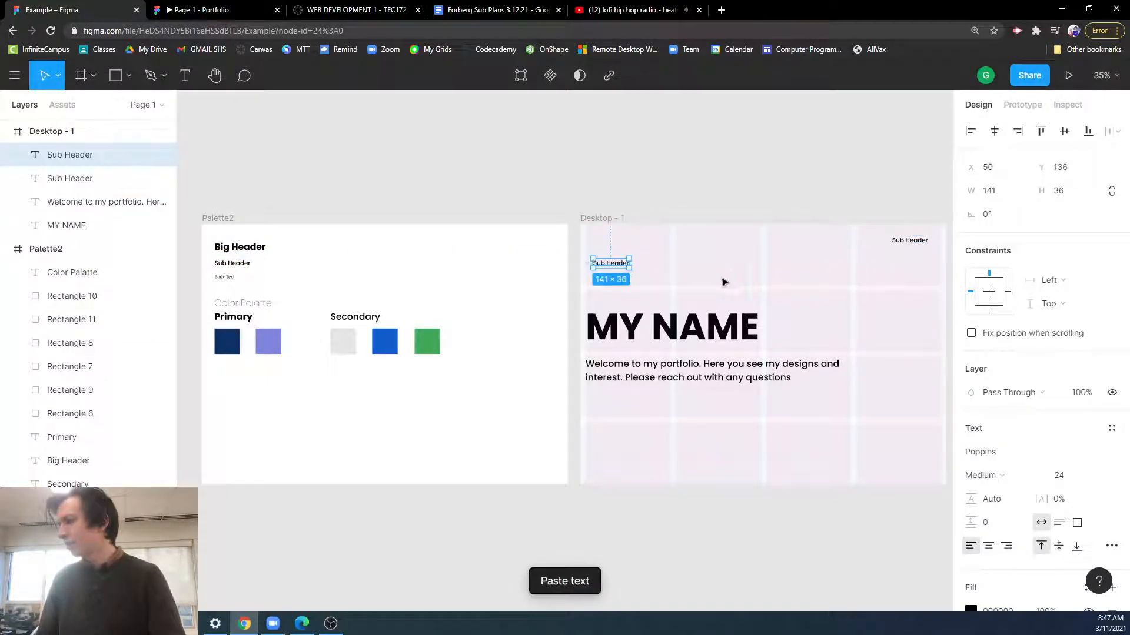
{"action": "left_click_drag", "start_coordinate": [610, 266], "coordinate": [856, 241]}
{"action": "key", "text": "ctrl+v"}
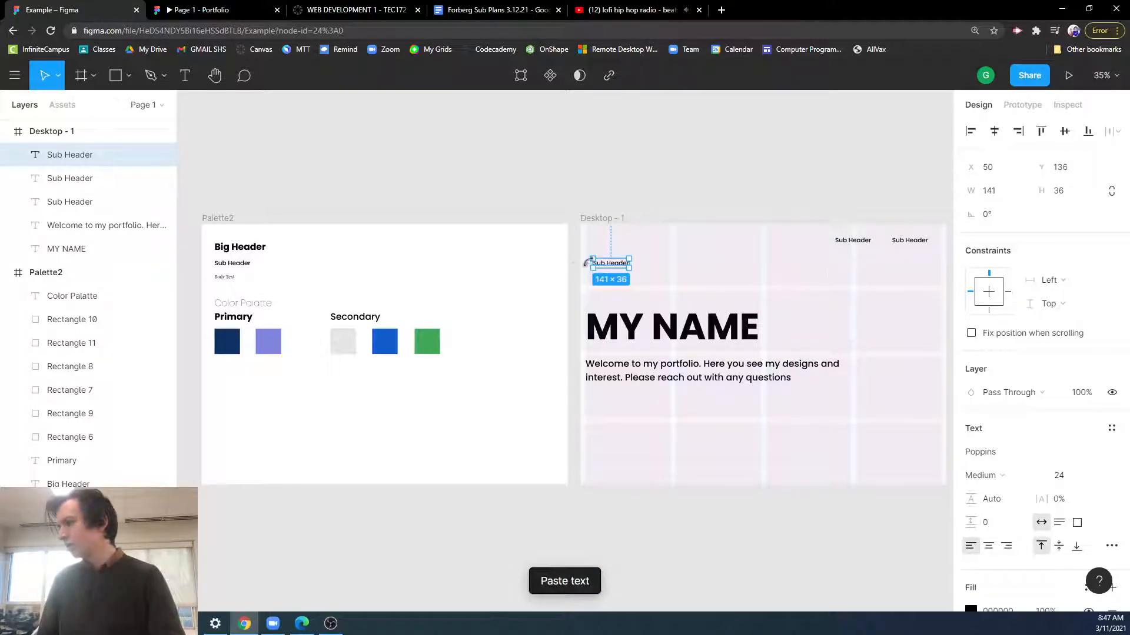
{"action": "left_click_drag", "start_coordinate": [606, 266], "coordinate": [792, 246]}
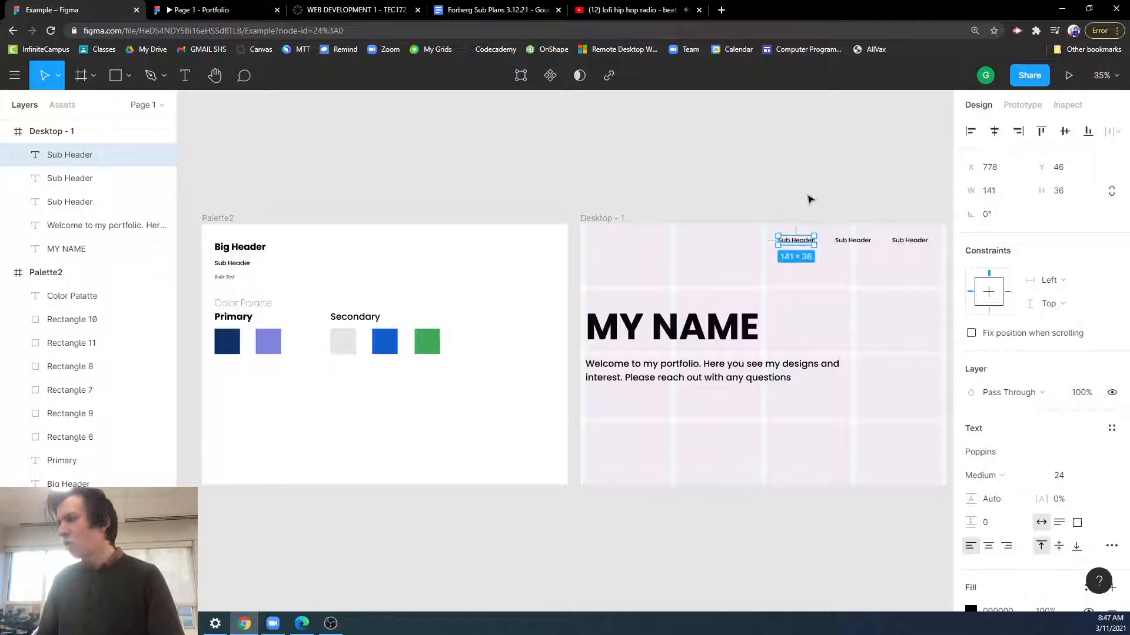
{"action": "left_click", "coordinate": [809, 200]}
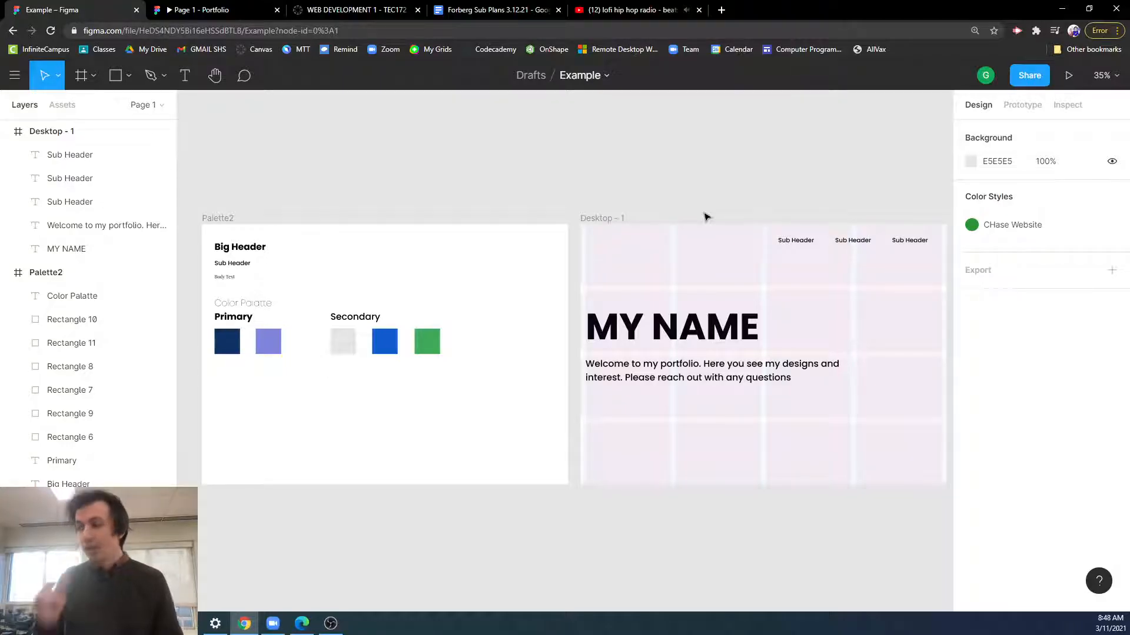
Step: Change the welcome text's fill to the palette's light purple, 7C86DB
{"action": "left_click", "coordinate": [662, 368]}
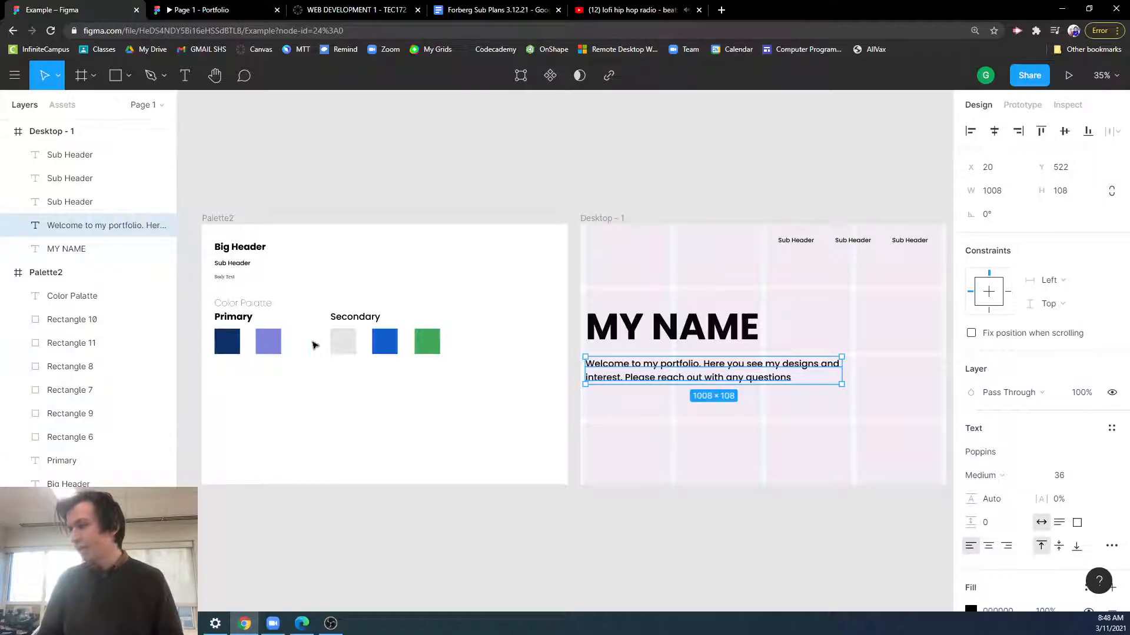
{"action": "scroll", "coordinate": [1061, 472], "scroll_direction": "down", "scroll_amount": 3}
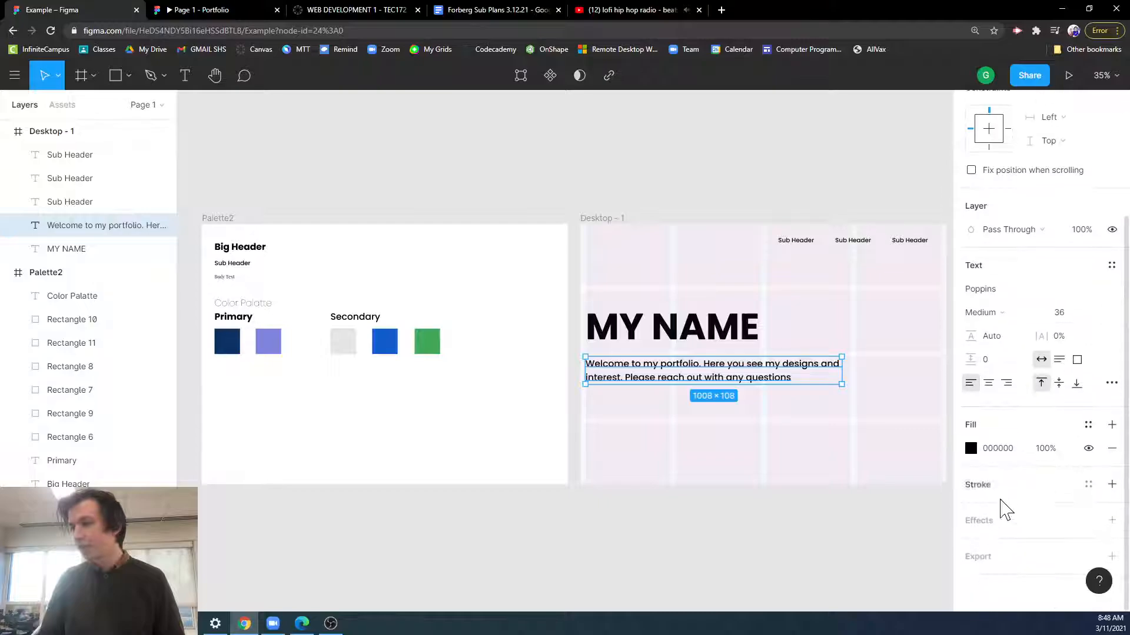
{"action": "left_click", "coordinate": [970, 449]}
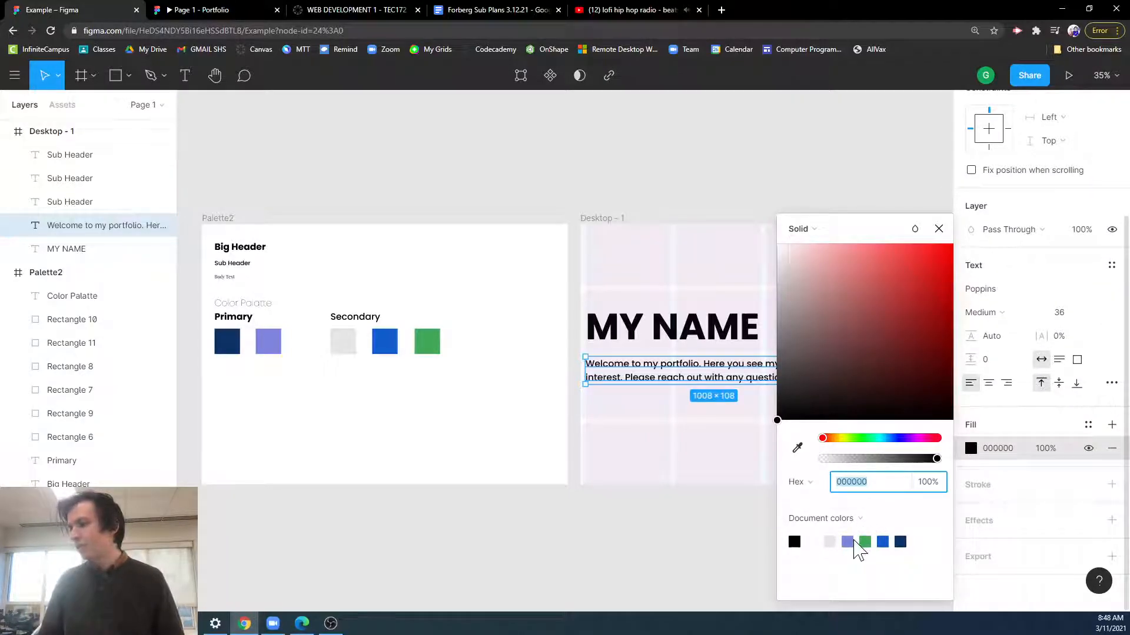
{"action": "left_click", "coordinate": [847, 541]}
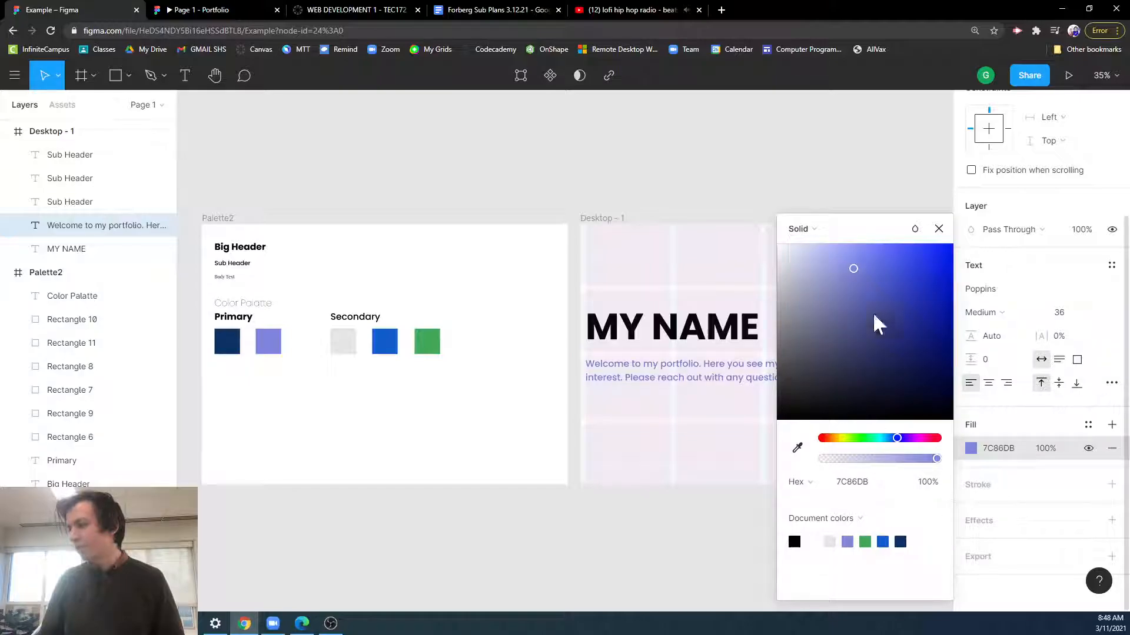
{"action": "left_click", "coordinate": [939, 229]}
{"action": "left_click", "coordinate": [699, 201]}
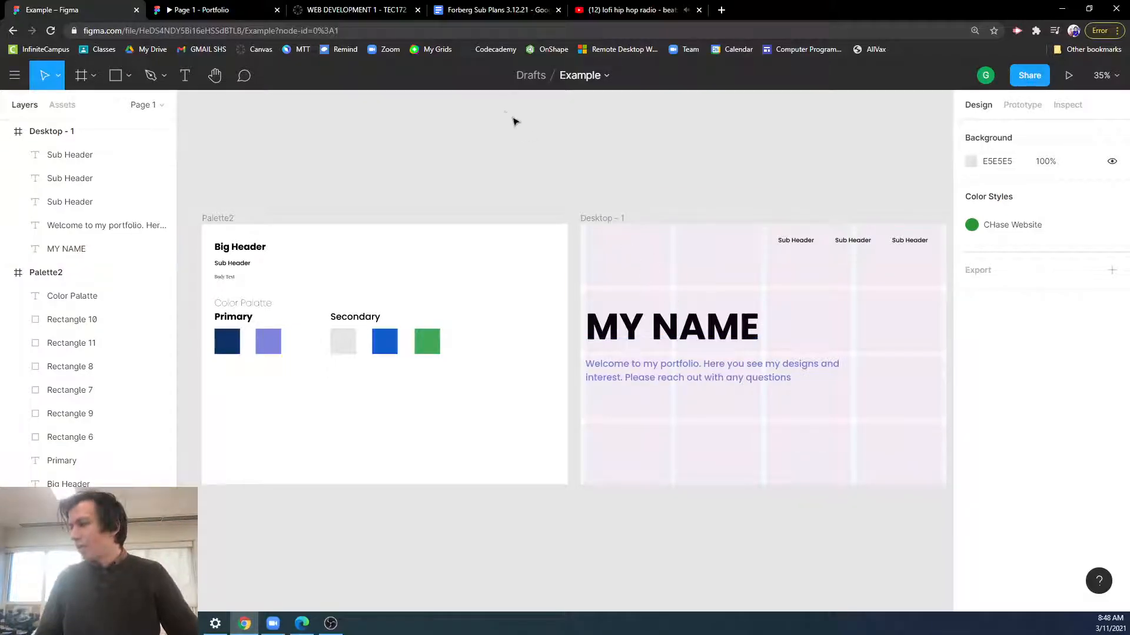
Step: Switch to the course's Asset Resources page and follow its Illustrations link through Product Hunt's unDraw entry to the unDraw illustration gallery
{"action": "left_click", "coordinate": [400, 10]}
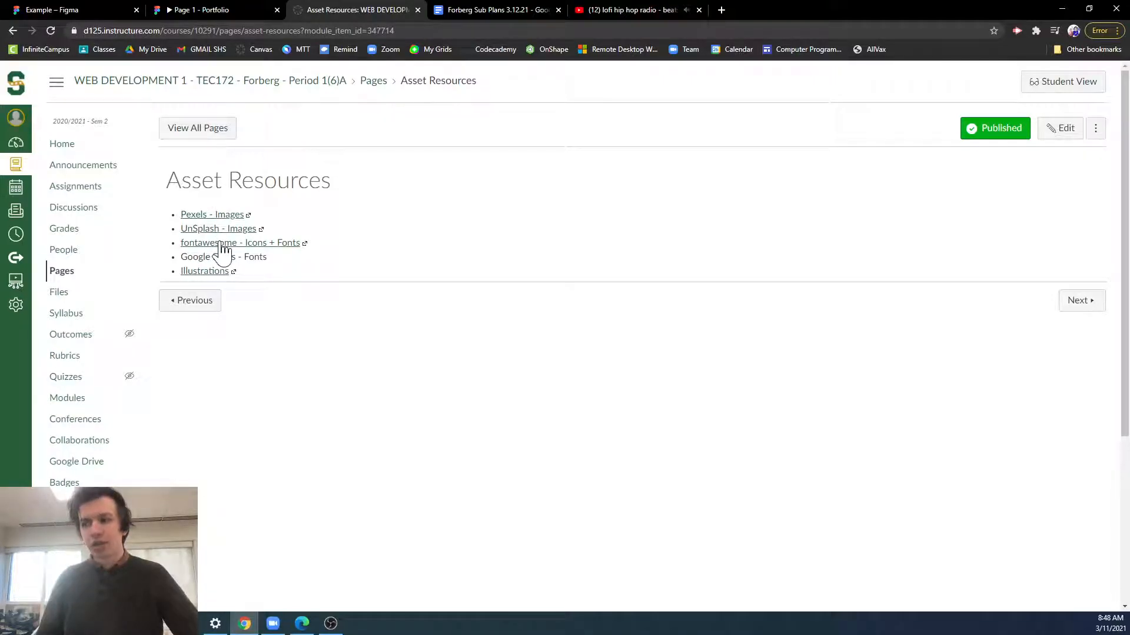
{"action": "left_click", "coordinate": [206, 272]}
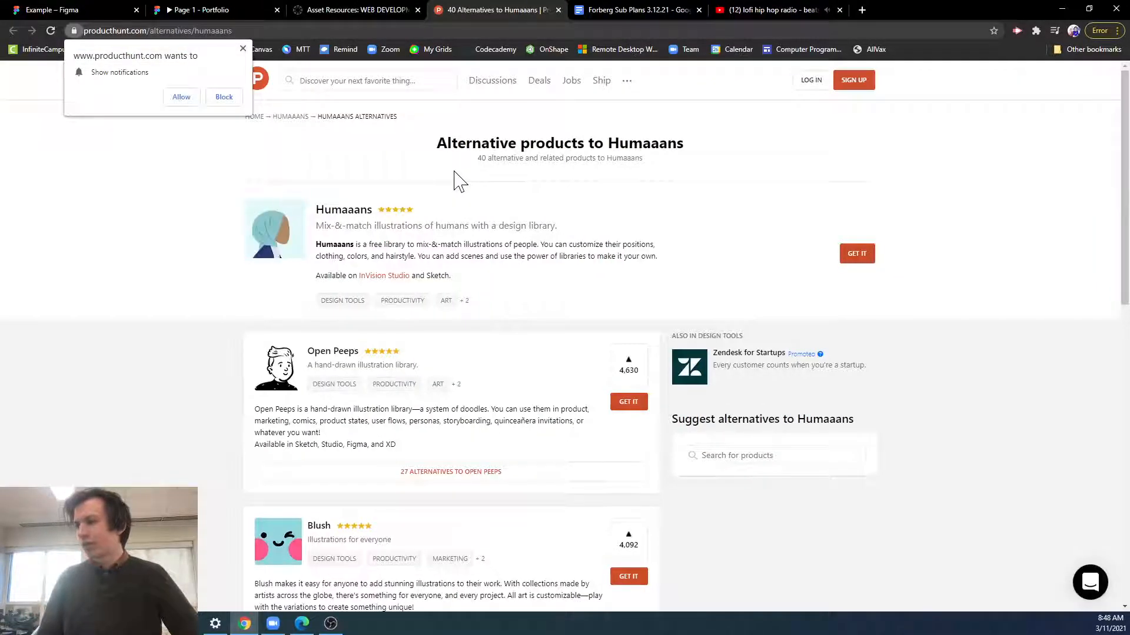
{"action": "scroll", "coordinate": [454, 215], "scroll_direction": "down", "scroll_amount": 15}
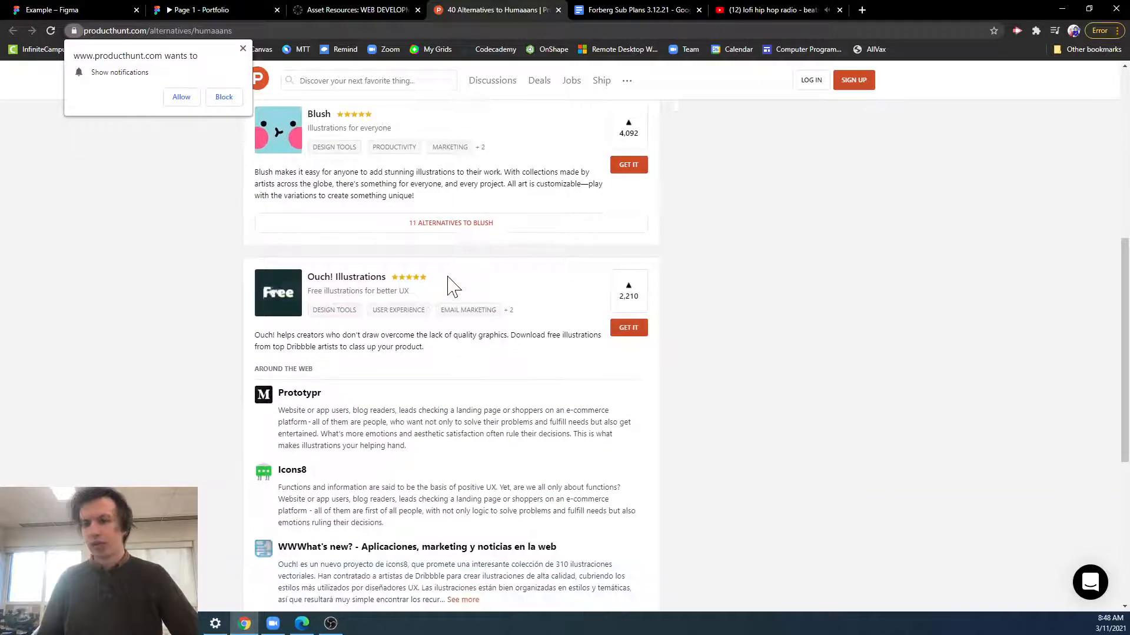
{"action": "left_click", "coordinate": [461, 338]}
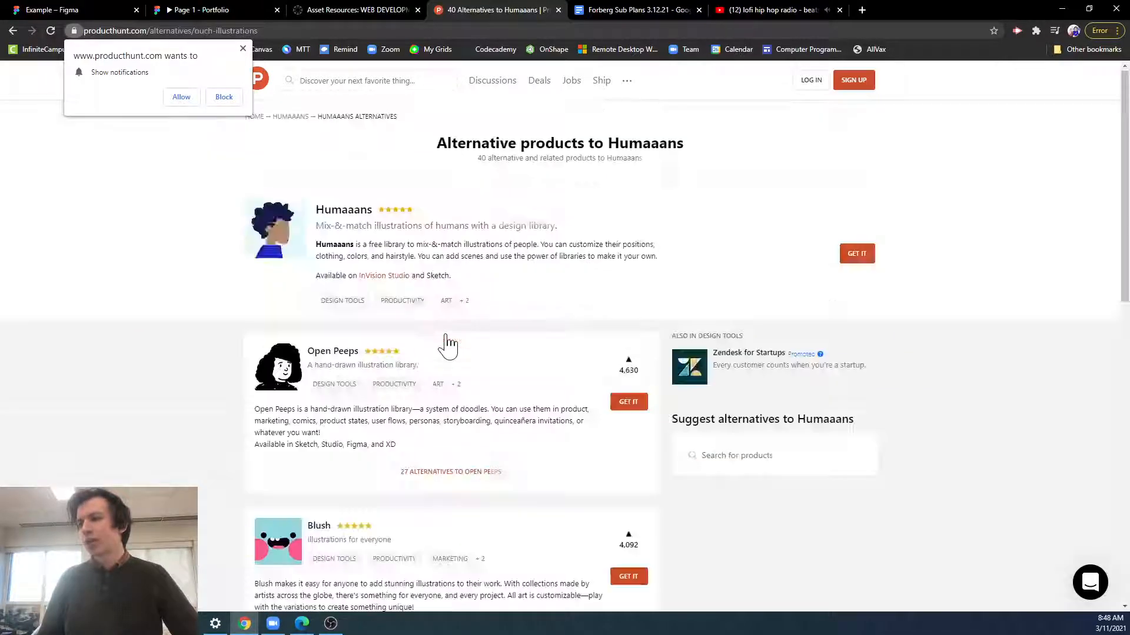
{"action": "scroll", "coordinate": [474, 312], "scroll_direction": "down", "scroll_amount": 8}
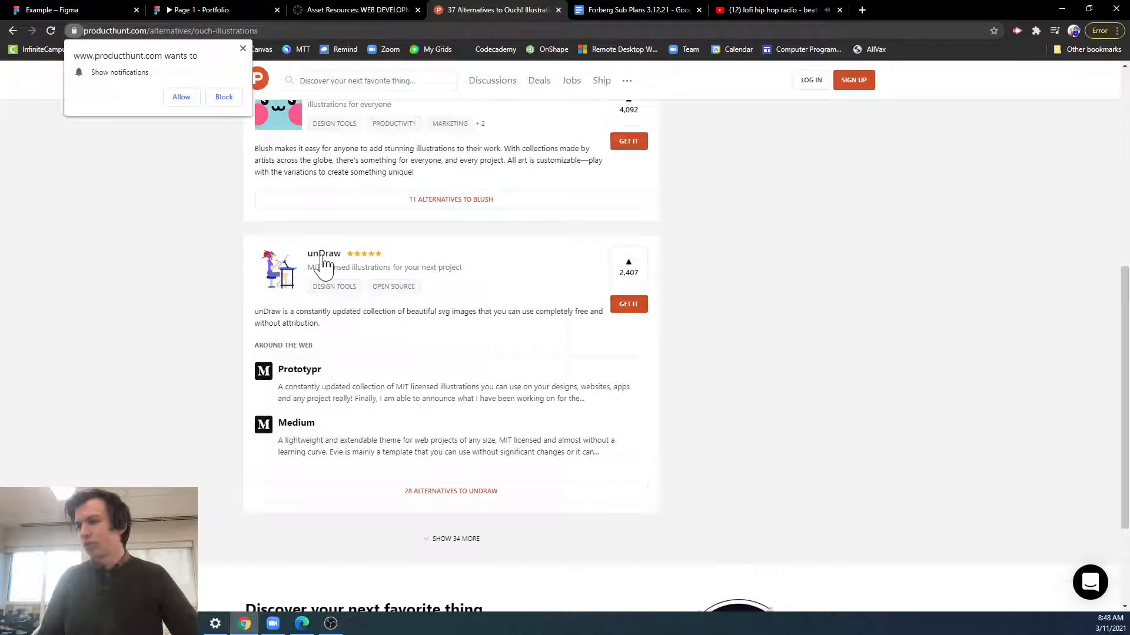
{"action": "left_click", "coordinate": [625, 305]}
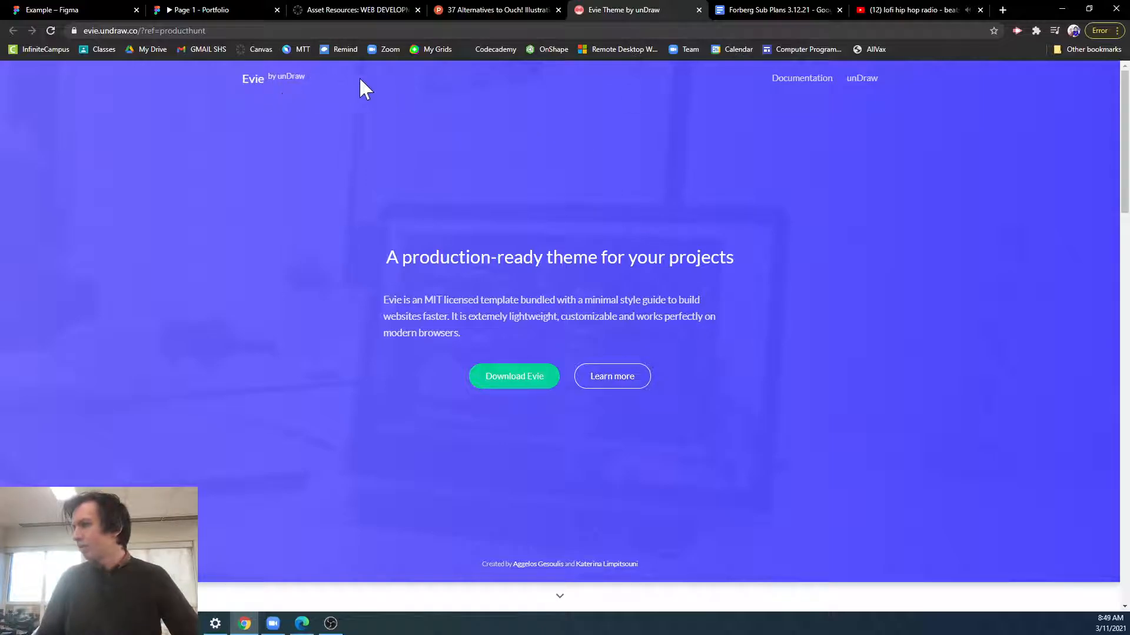
{"action": "left_click", "coordinate": [856, 79]}
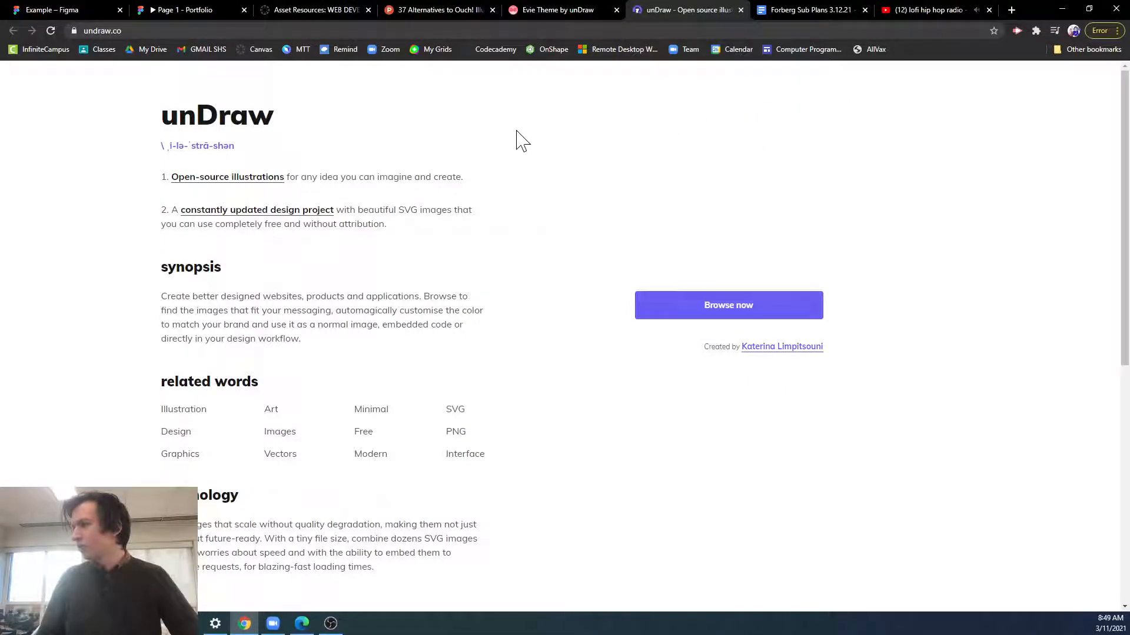
{"action": "left_click", "coordinate": [698, 314]}
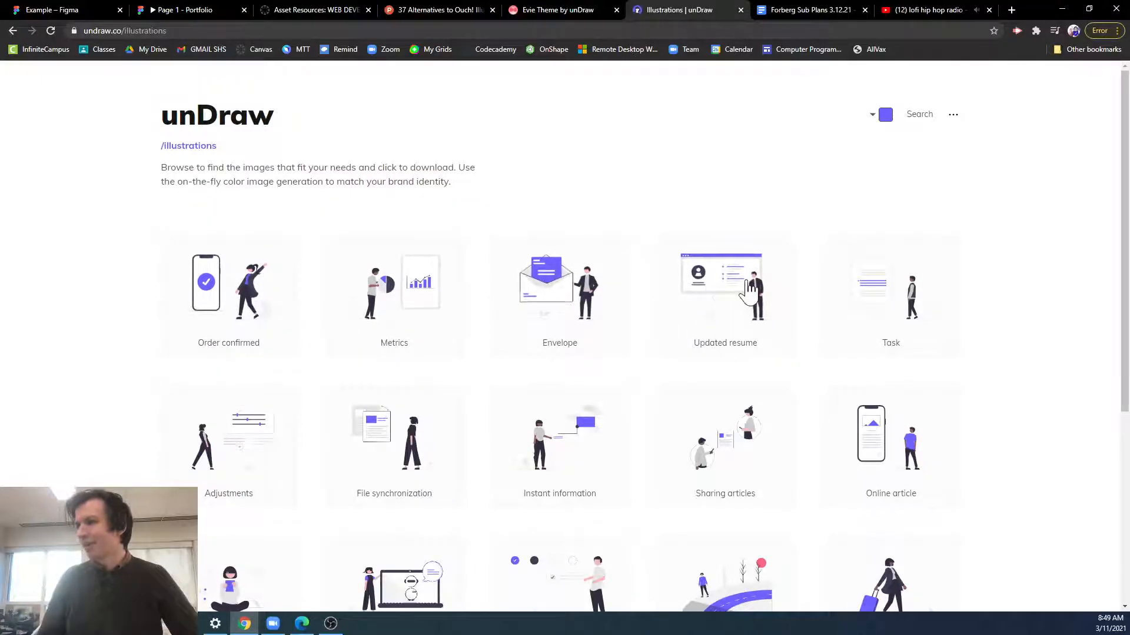
{"action": "scroll", "coordinate": [746, 292], "scroll_direction": "down", "scroll_amount": 3}
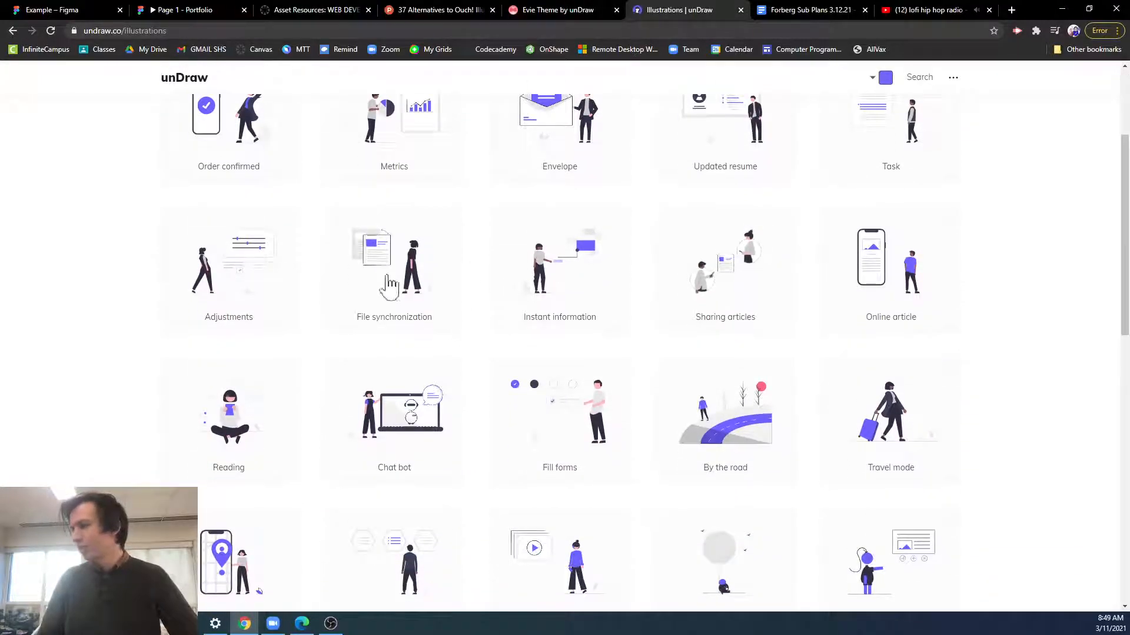
{"action": "left_click", "coordinate": [242, 421]}
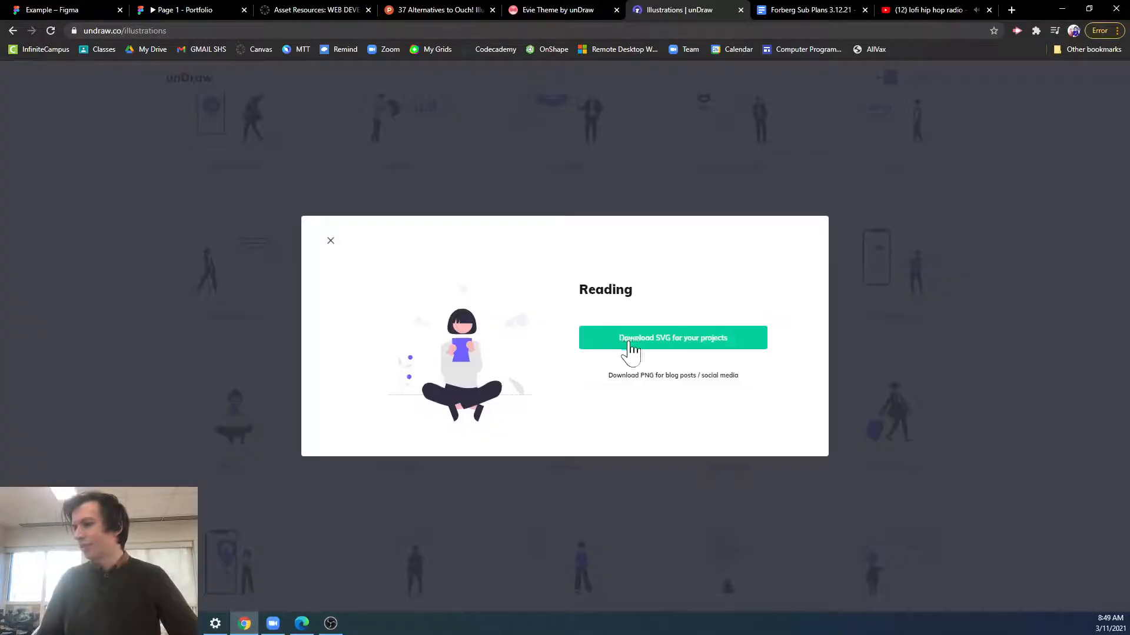
{"action": "left_click", "coordinate": [1065, 232]}
Step: Set the unDraw illustrations' accent colour to green, #08C331
{"action": "scroll", "coordinate": [941, 170], "scroll_direction": "up", "scroll_amount": 1}
{"action": "left_click", "coordinate": [885, 116]}
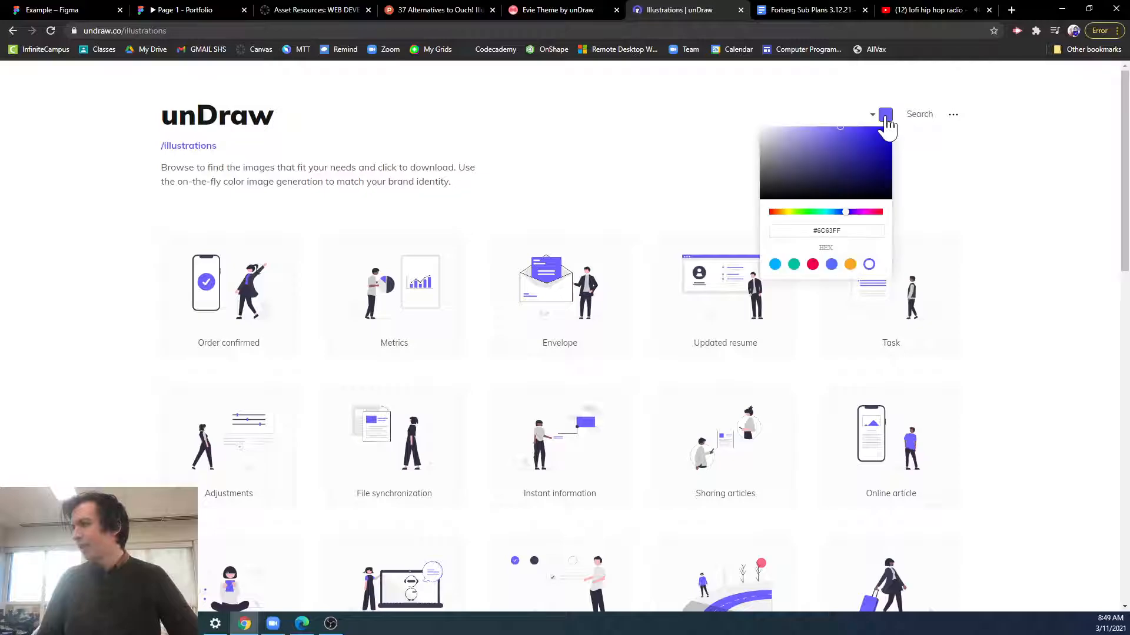
{"action": "left_click_drag", "start_coordinate": [845, 213], "coordinate": [811, 218]}
{"action": "left_click", "coordinate": [840, 129]}
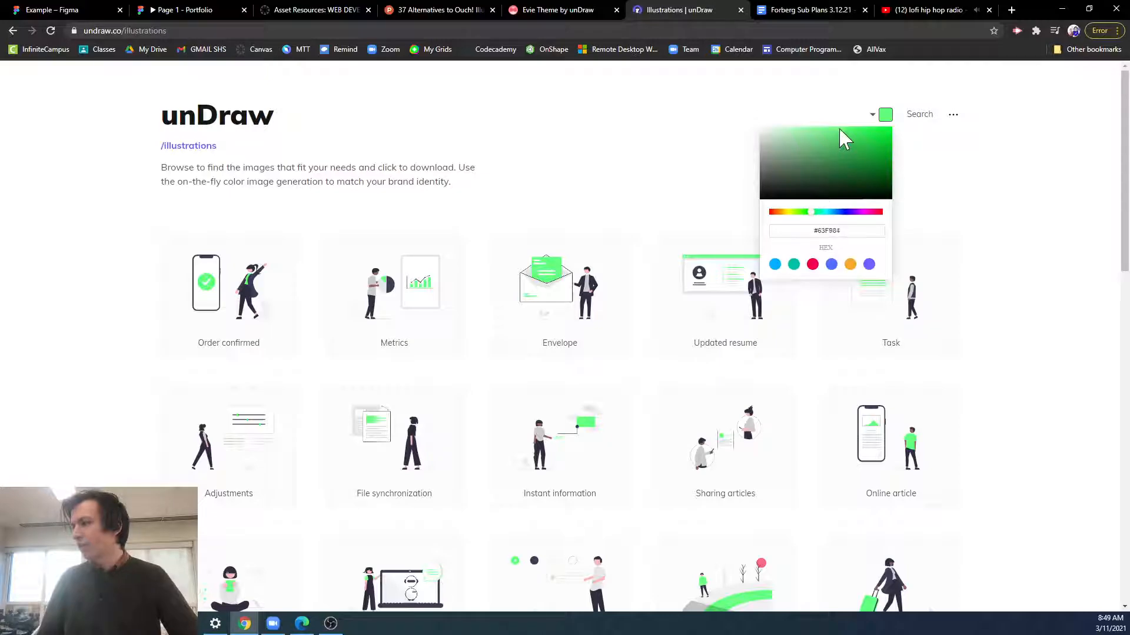
{"action": "left_click_drag", "start_coordinate": [845, 139], "coordinate": [886, 143]}
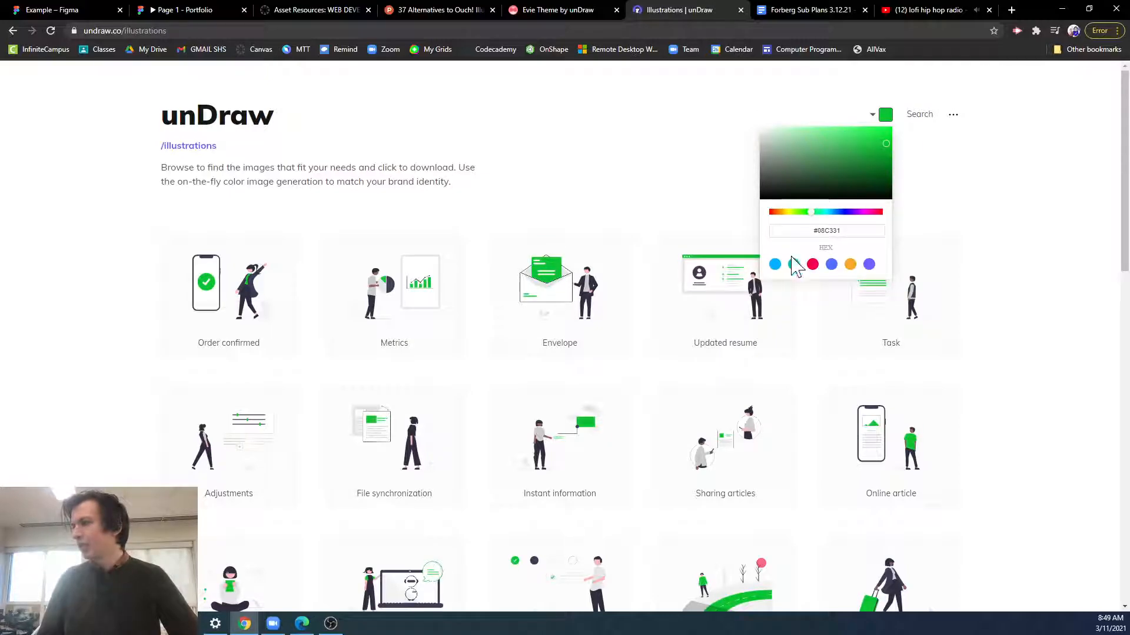
Step: Download the Reading illustration as an SVG
{"action": "scroll", "coordinate": [971, 249], "scroll_direction": "down", "scroll_amount": 6}
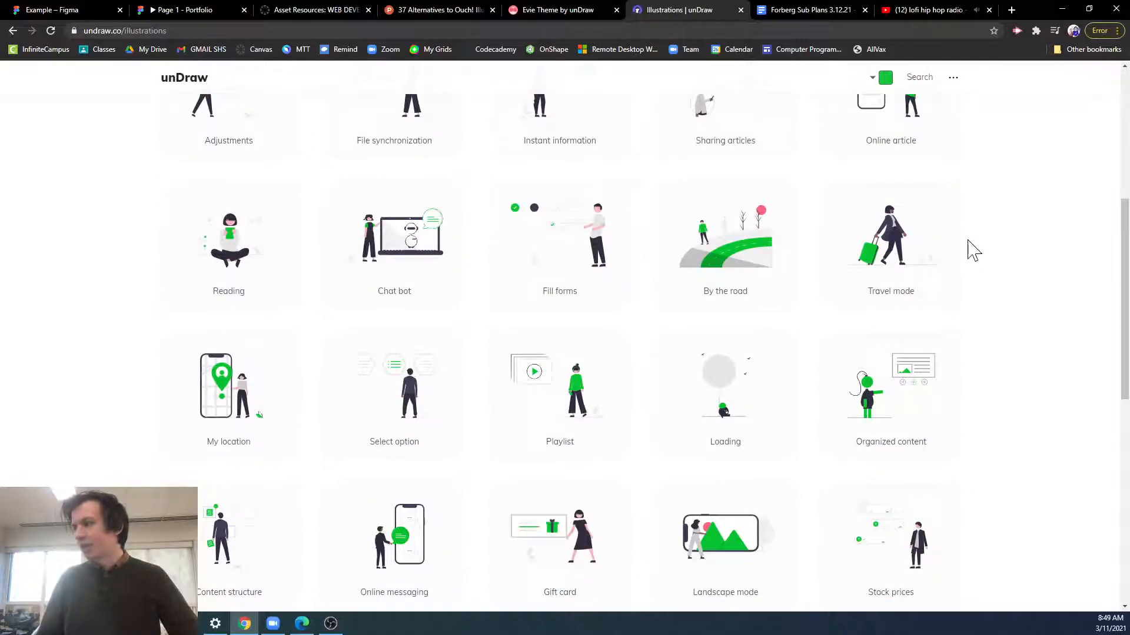
{"action": "left_click", "coordinate": [261, 263]}
{"action": "left_click", "coordinate": [714, 345]}
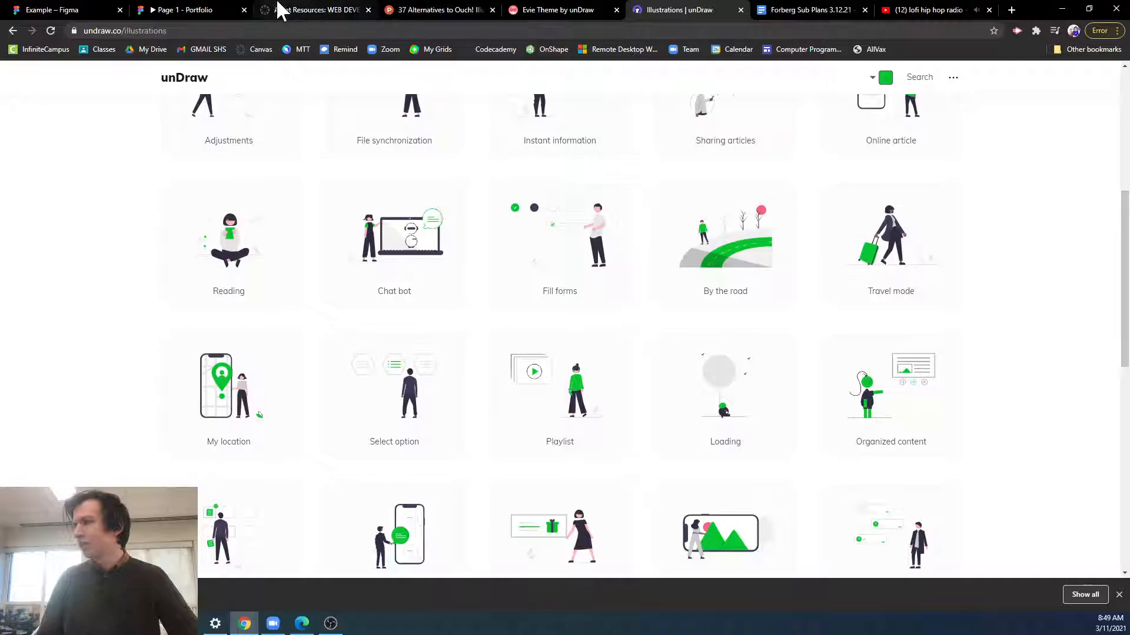
Step: Switch back to the Figma Example file and import undraw_Reading_re_29f8 onto the empty canvas above the frames
{"action": "left_click", "coordinate": [202, 10]}
{"action": "left_click", "coordinate": [95, 11]}
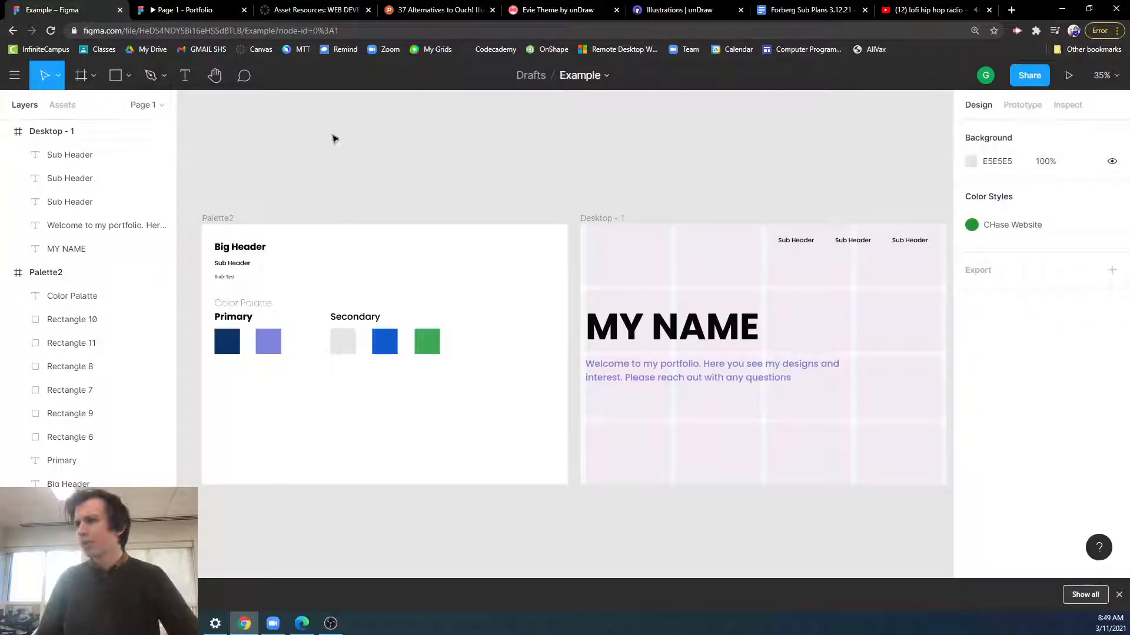
{"action": "left_click", "coordinate": [14, 76]}
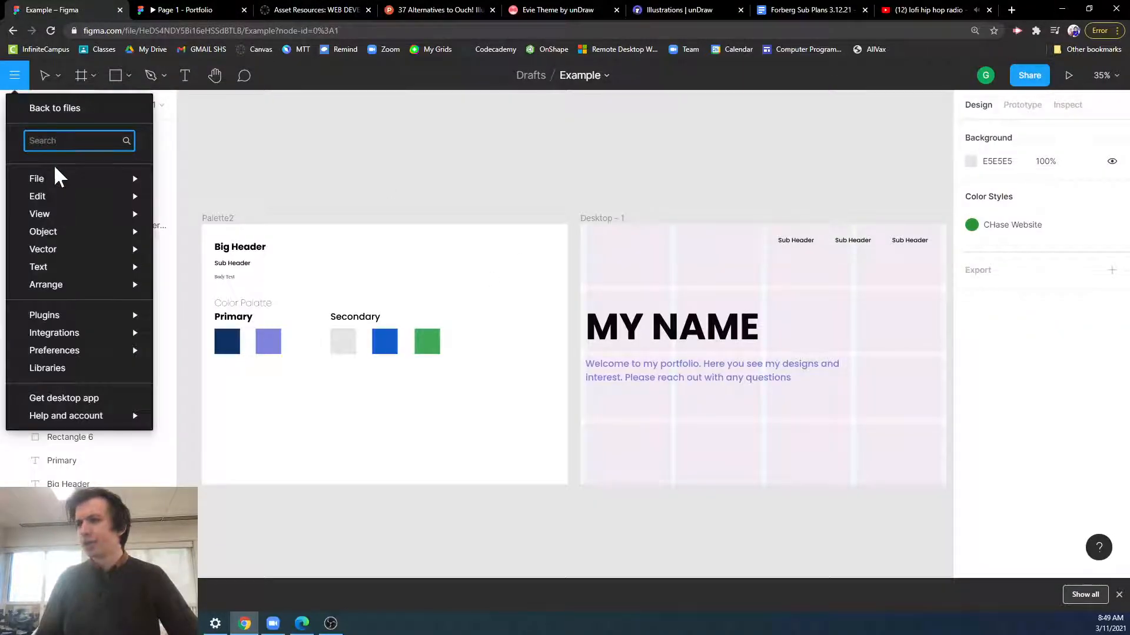
{"action": "mouse_move", "coordinate": [70, 179]}
{"action": "left_click", "coordinate": [221, 228]}
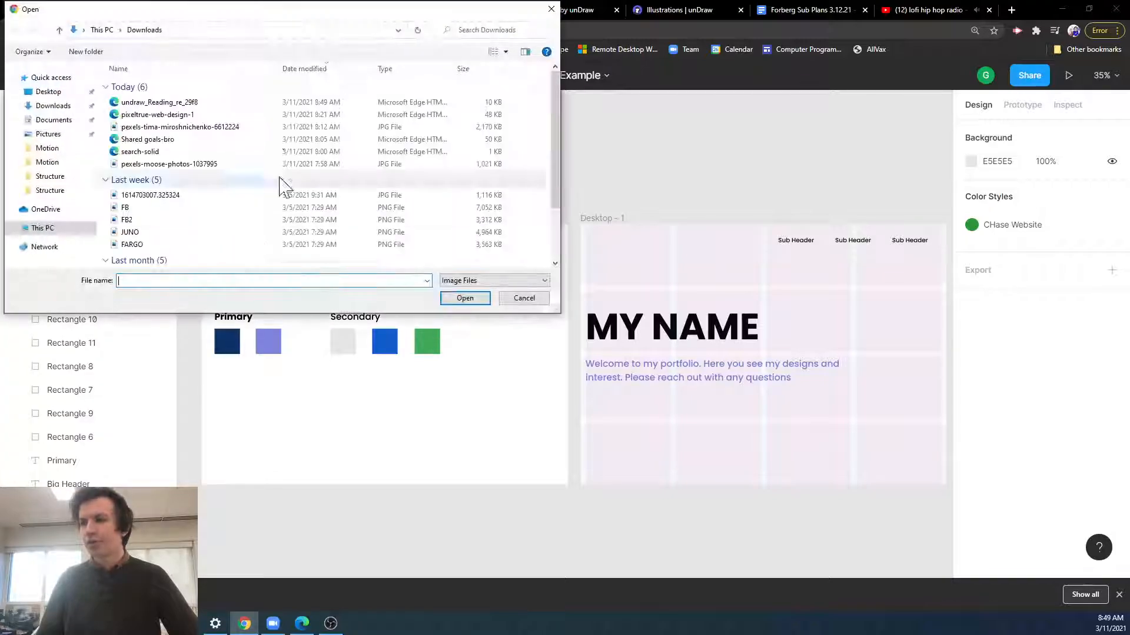
{"action": "left_click", "coordinate": [147, 104]}
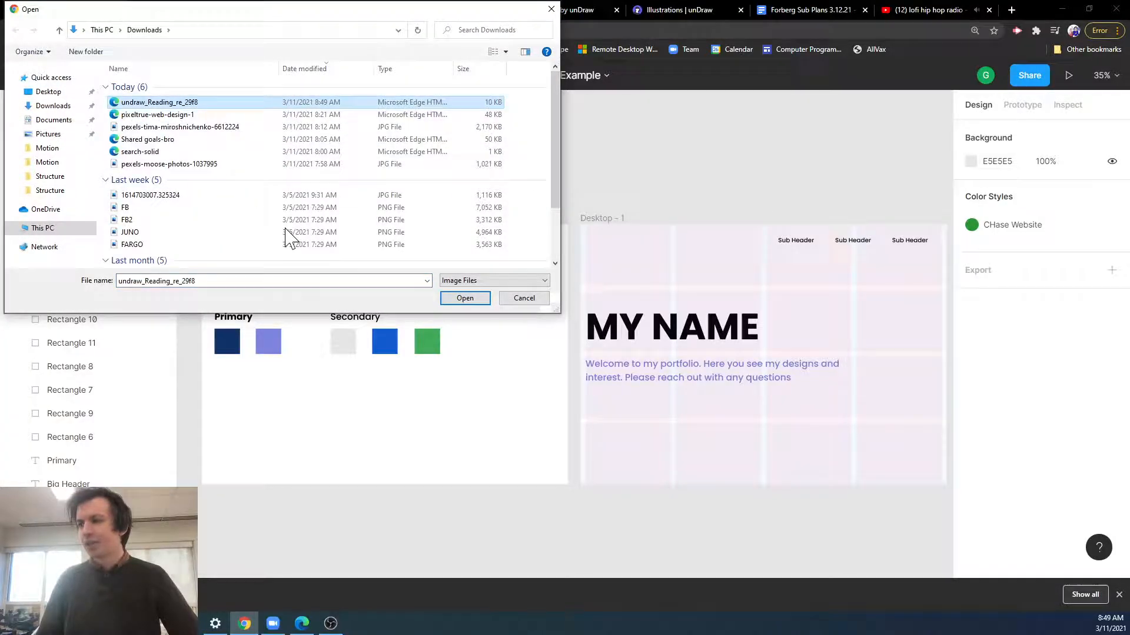
{"action": "left_click", "coordinate": [462, 297]}
{"action": "scroll", "coordinate": [611, 138], "scroll_direction": "up", "scroll_amount": 2}
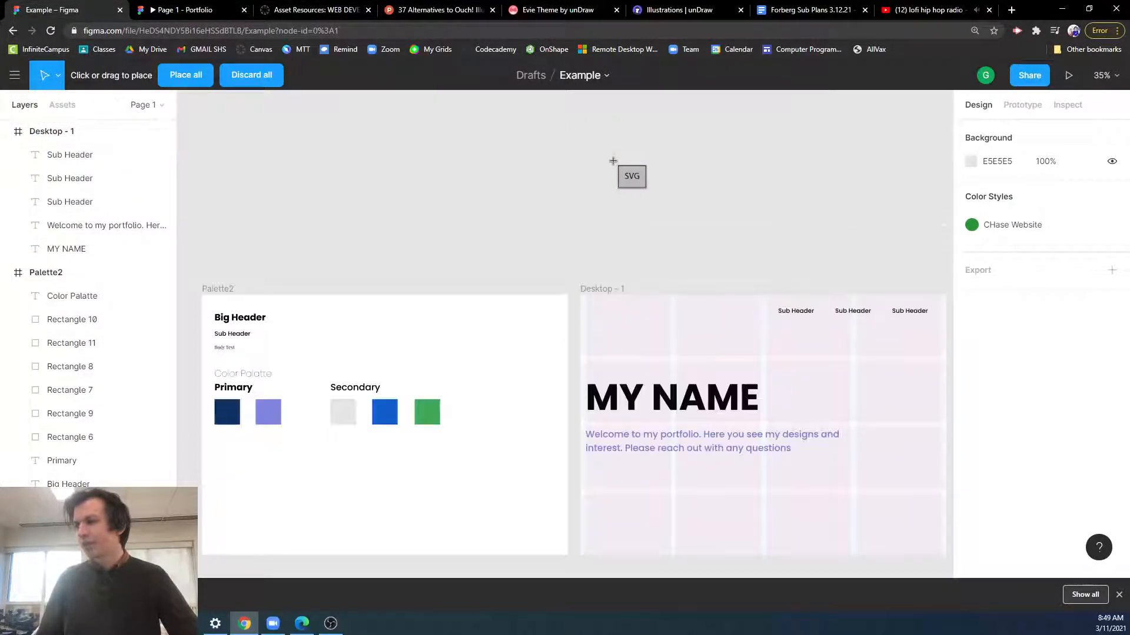
{"action": "scroll", "coordinate": [606, 150], "scroll_direction": "up", "scroll_amount": 2}
{"action": "left_click", "coordinate": [597, 154]}
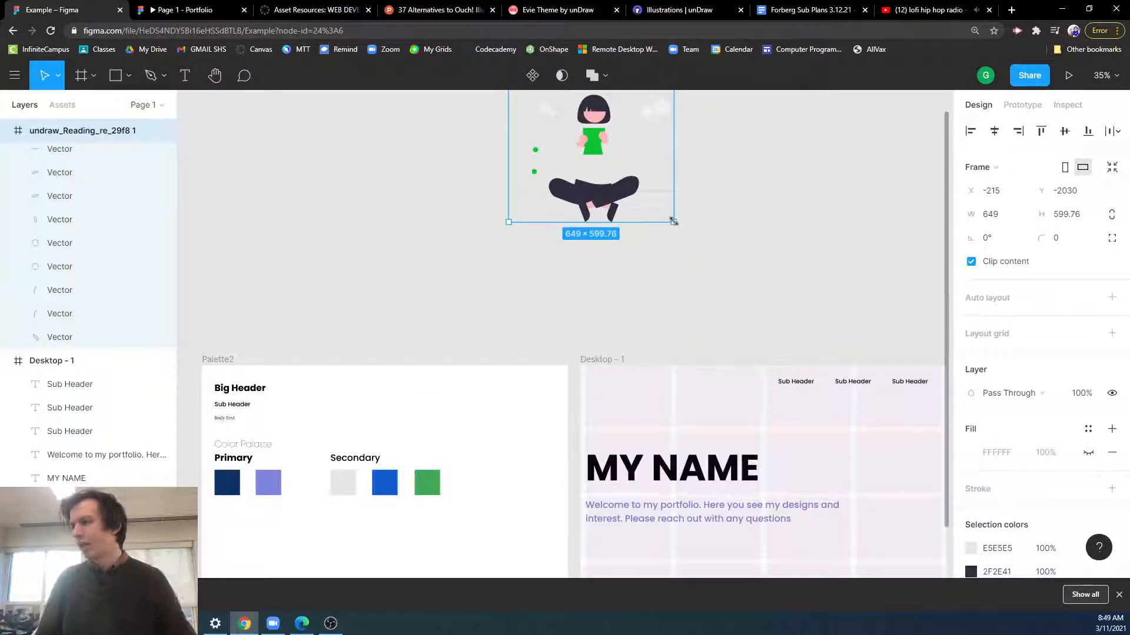
Step: Place the Reading illustration in the lower right of the Desktop - 1 frame at X 942, Y 512, sized about 473 × 436
{"action": "left_click_drag", "start_coordinate": [674, 221], "coordinate": [581, 135]}
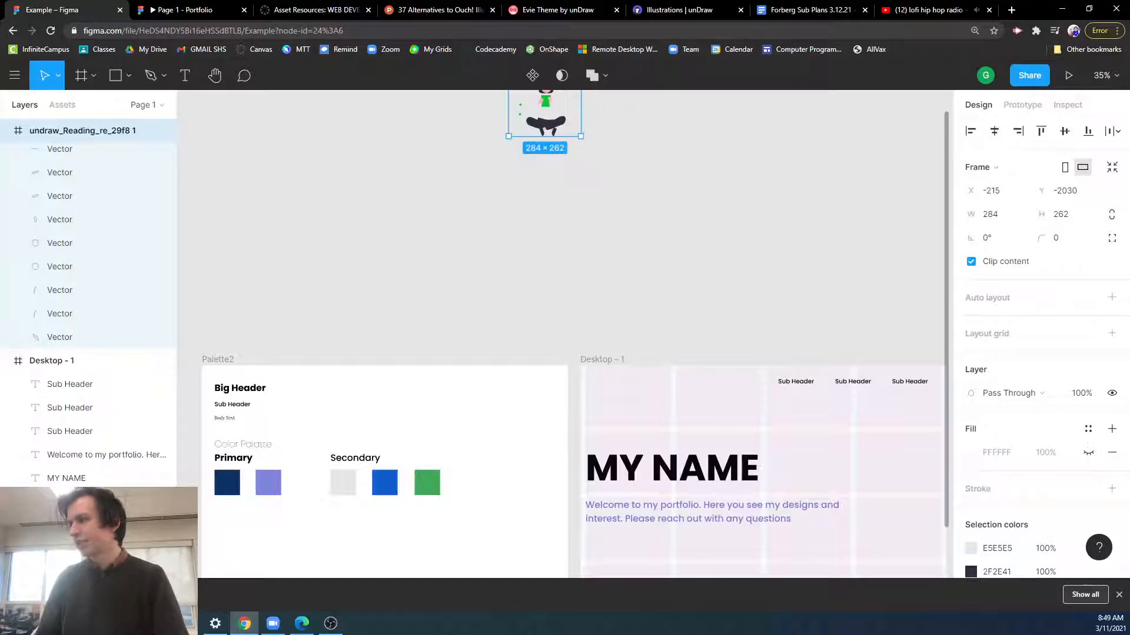
{"action": "scroll", "coordinate": [588, 136], "scroll_direction": "up", "scroll_amount": 2}
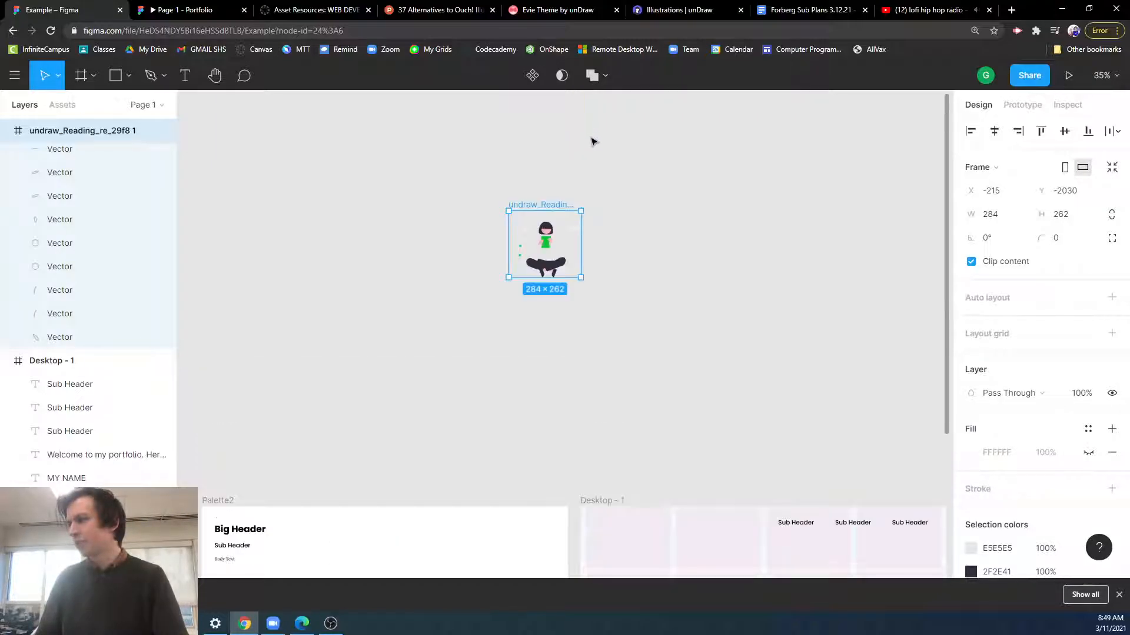
{"action": "left_click_drag", "start_coordinate": [563, 226], "coordinate": [916, 360]}
{"action": "scroll", "coordinate": [824, 421], "scroll_direction": "down", "scroll_amount": 4}
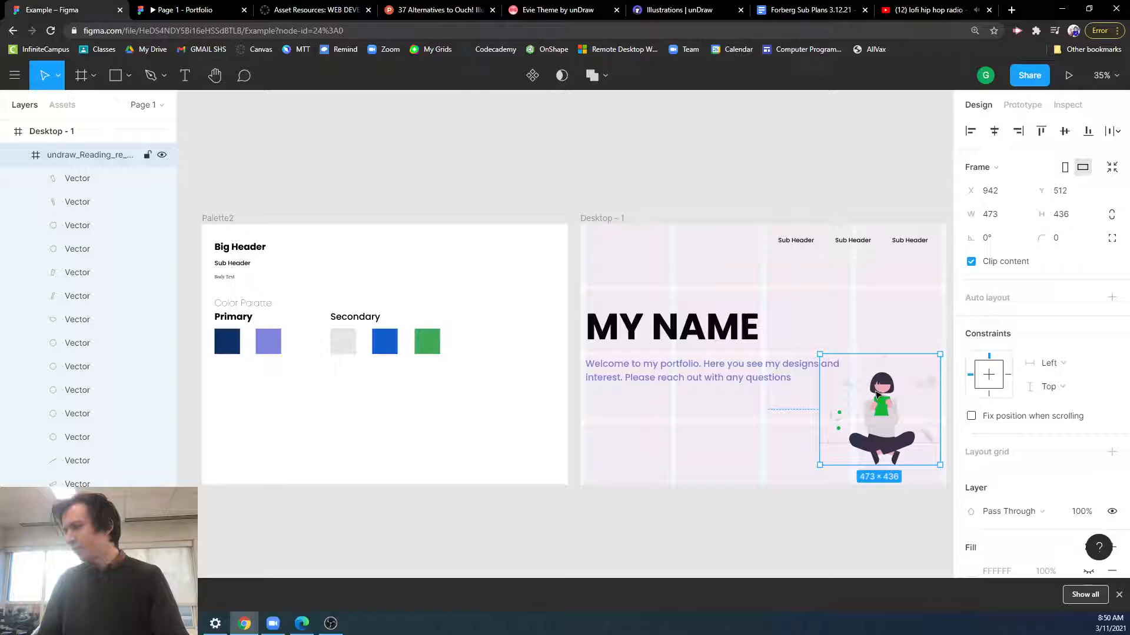
{"action": "left_click", "coordinate": [840, 183]}
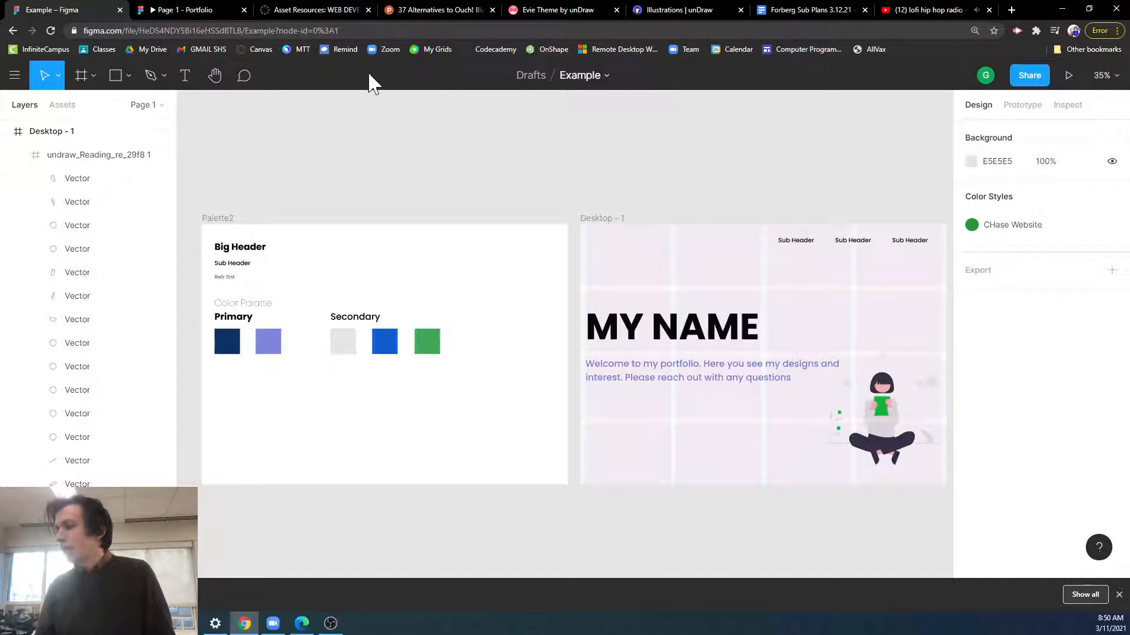
Step: Delete the rightmost Sub Header from the navigation row of the Desktop - 1 frame
{"action": "left_click", "coordinate": [907, 244]}
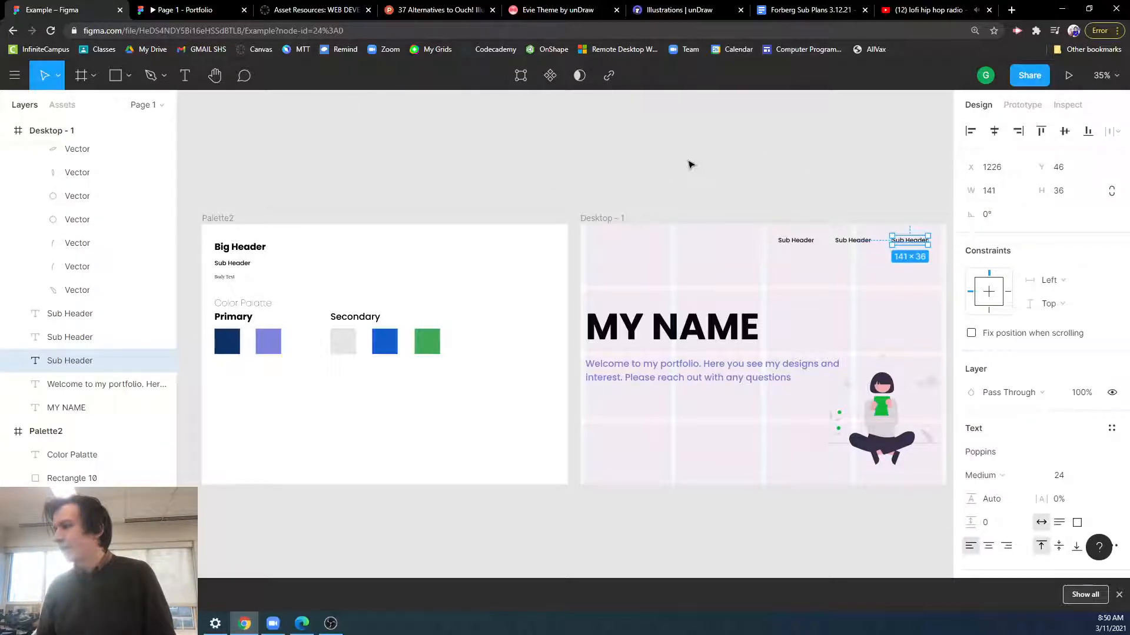
{"action": "key", "text": "Delete"}
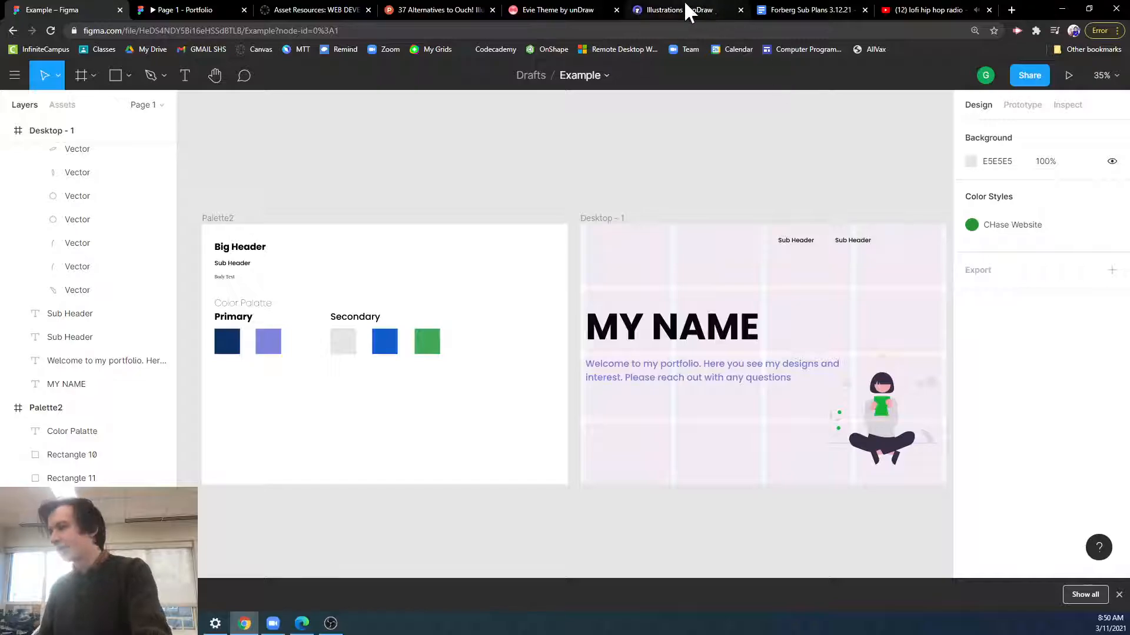
Step: Open Font Awesome from the course's Asset Resources page and search its icons for "home"
{"action": "left_click", "coordinate": [303, 11]}
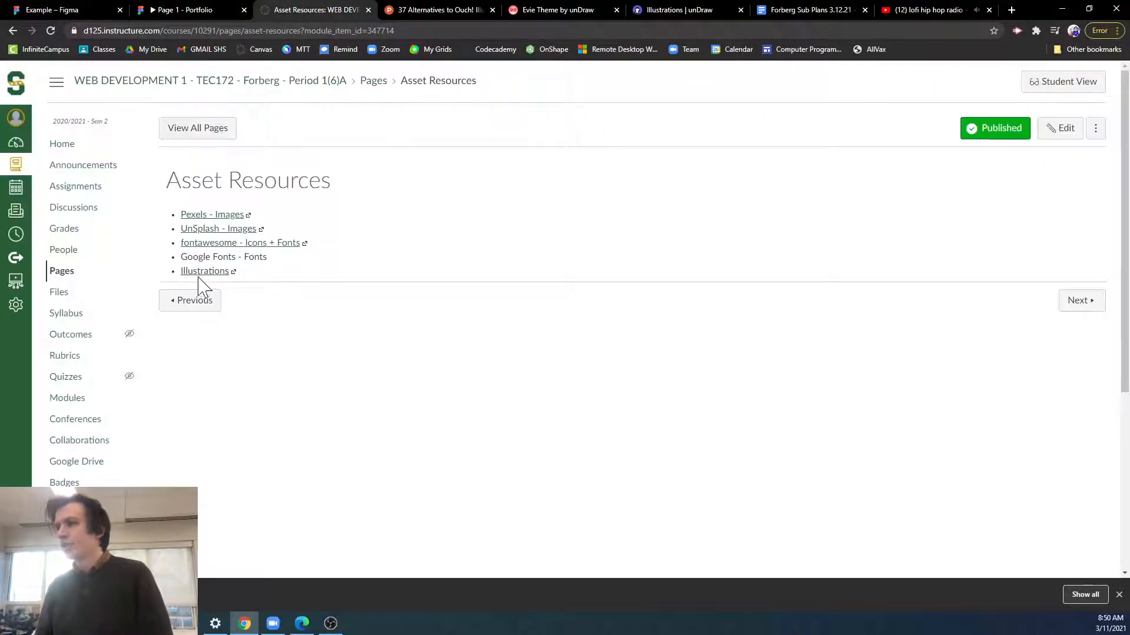
{"action": "left_click", "coordinate": [225, 243]}
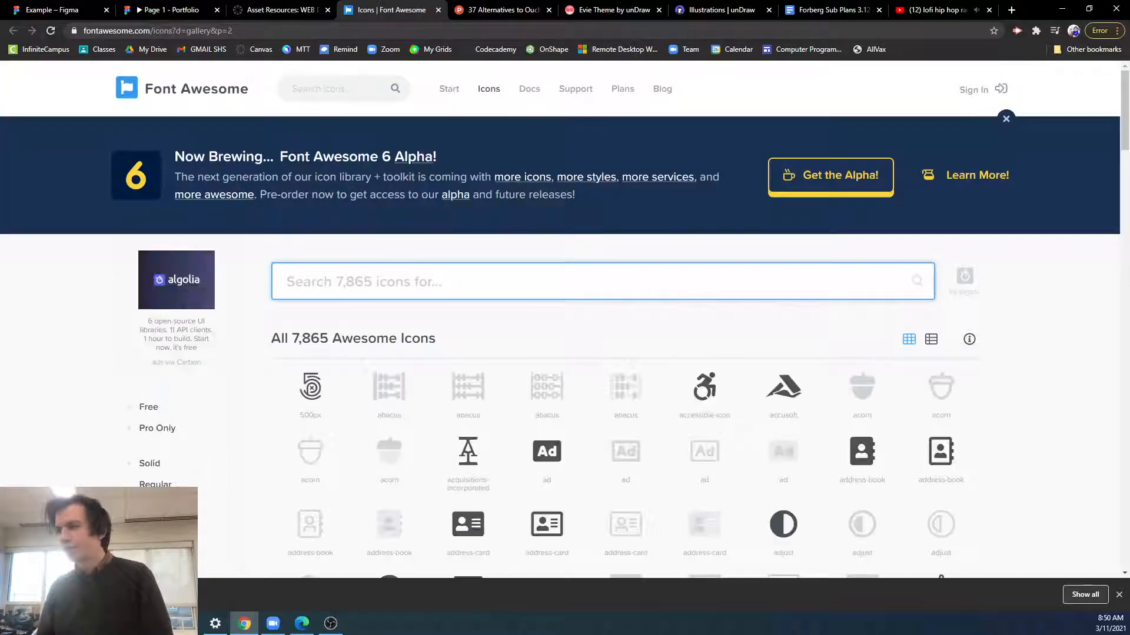
{"action": "type", "text": "home"}
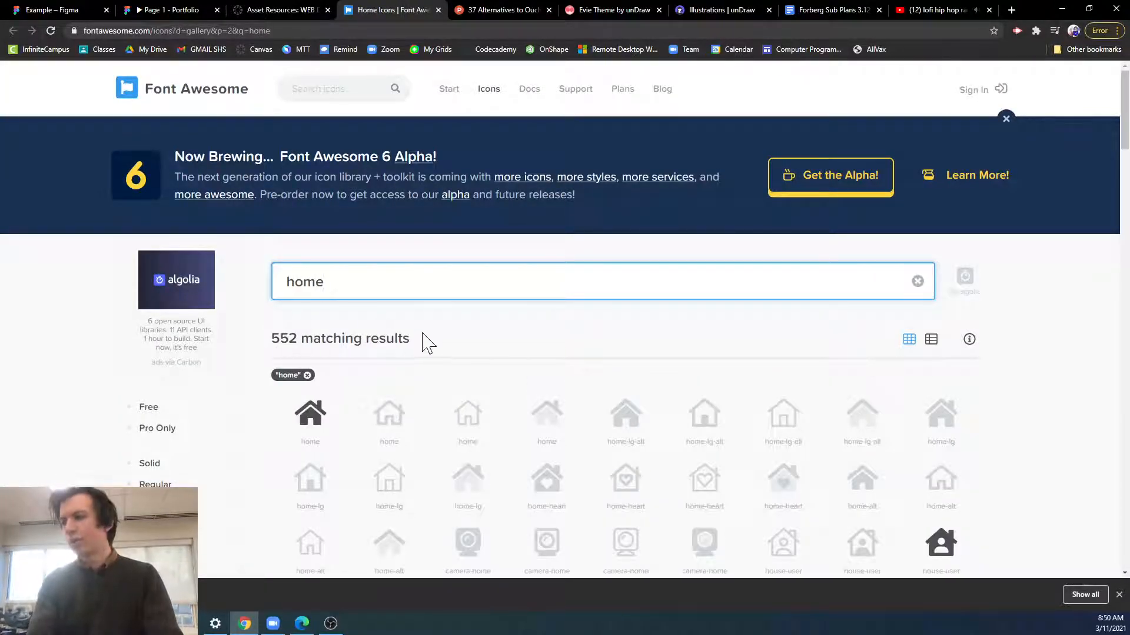
Step: Look through the "home" icon results and open the free solid home icon
{"action": "scroll", "coordinate": [428, 343], "scroll_direction": "down", "scroll_amount": 5}
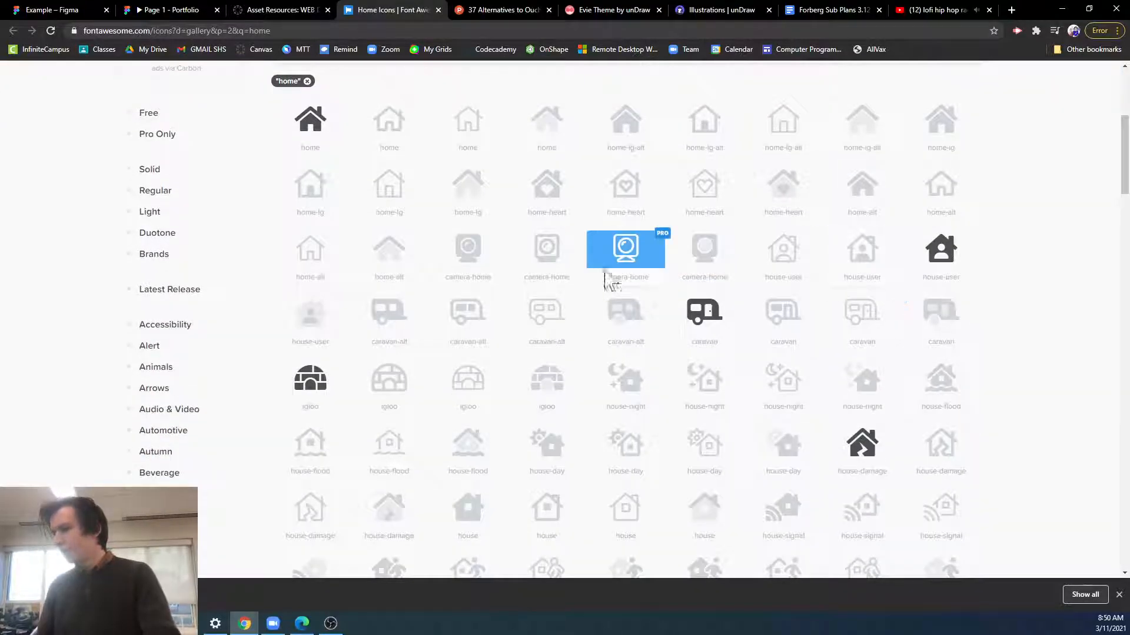
{"action": "scroll", "coordinate": [653, 344], "scroll_direction": "down", "scroll_amount": 2}
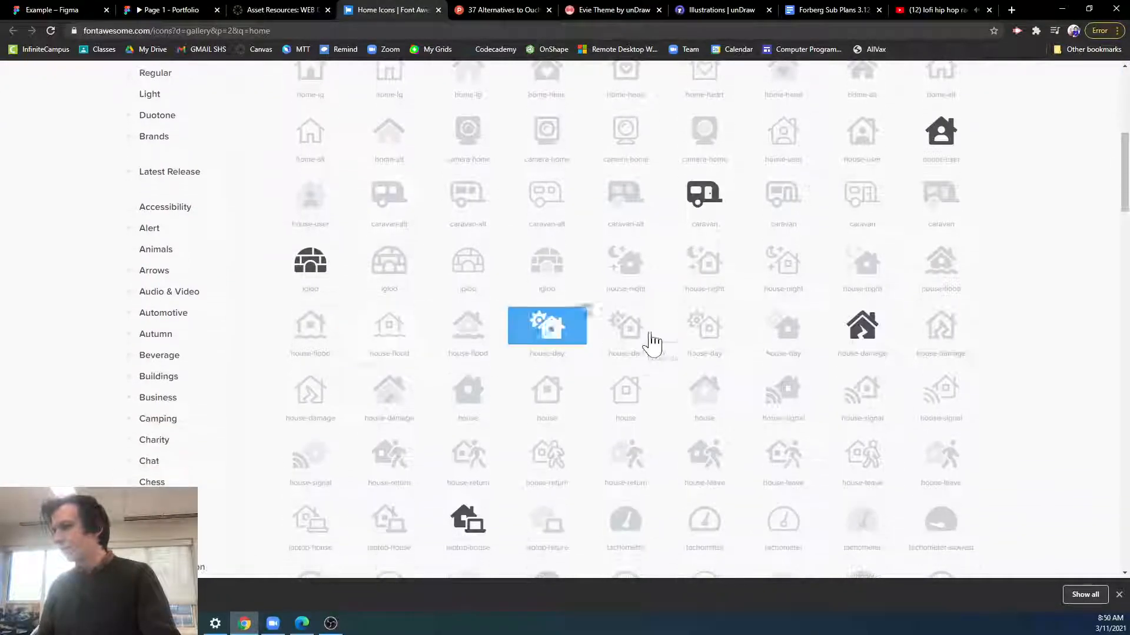
{"action": "scroll", "coordinate": [845, 329], "scroll_direction": "down", "scroll_amount": 4}
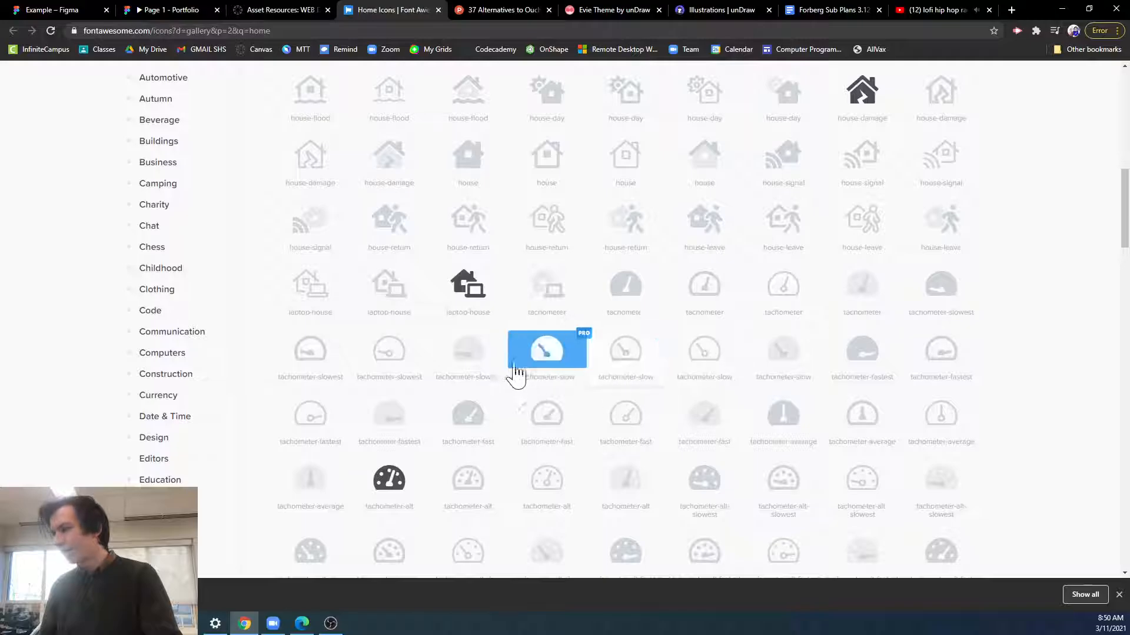
{"action": "scroll", "coordinate": [507, 368], "scroll_direction": "up", "scroll_amount": 8}
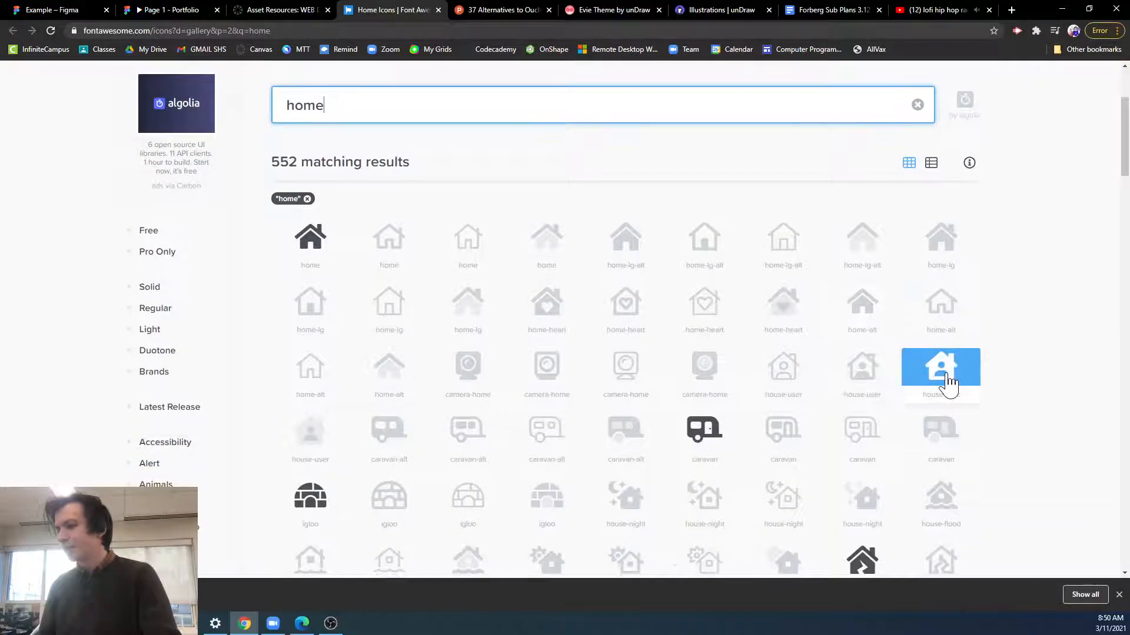
{"action": "left_click", "coordinate": [310, 250]}
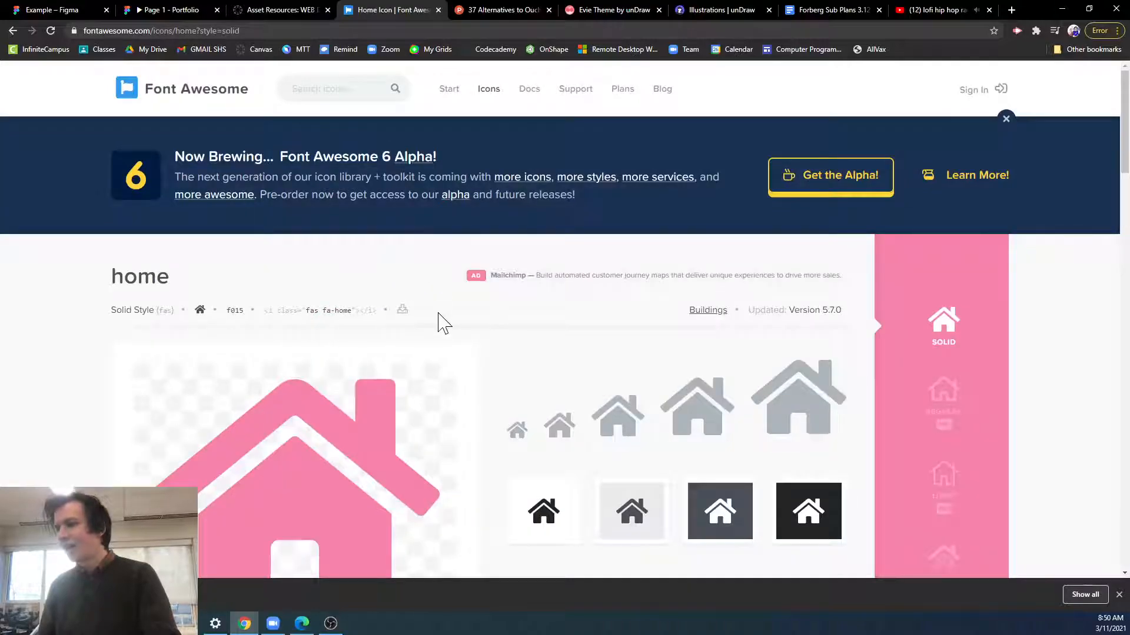
Step: Download the solid home icon as an SVG, agreeing to its attribution licence
{"action": "scroll", "coordinate": [443, 323], "scroll_direction": "down", "scroll_amount": 2}
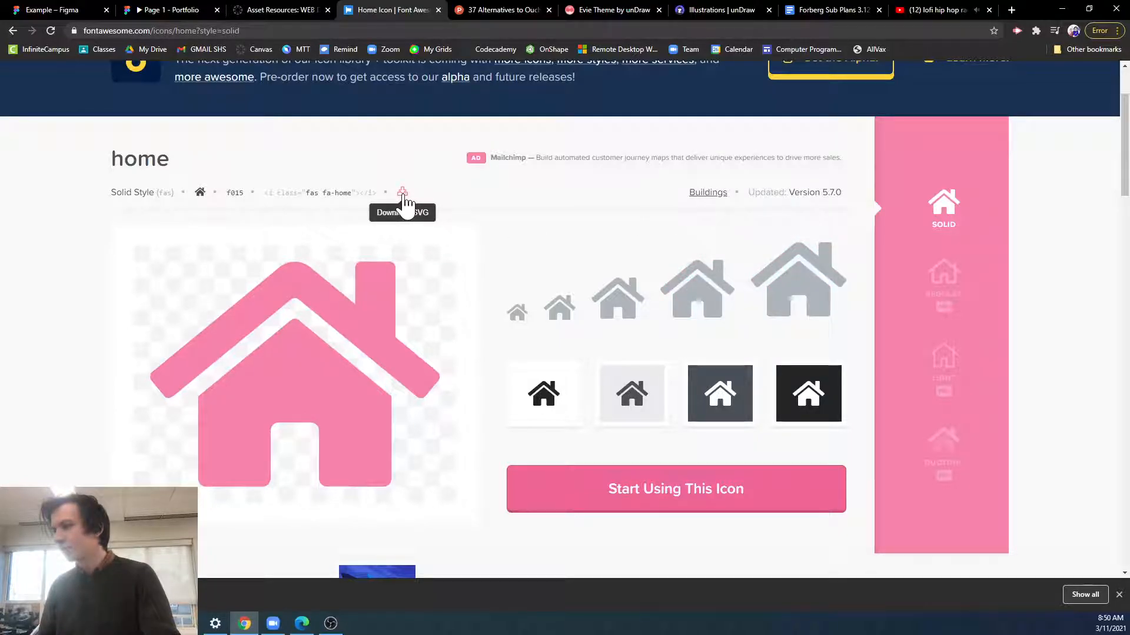
{"action": "scroll", "coordinate": [412, 264], "scroll_direction": "down", "scroll_amount": 4}
{"action": "scroll", "coordinate": [451, 286], "scroll_direction": "up", "scroll_amount": 3}
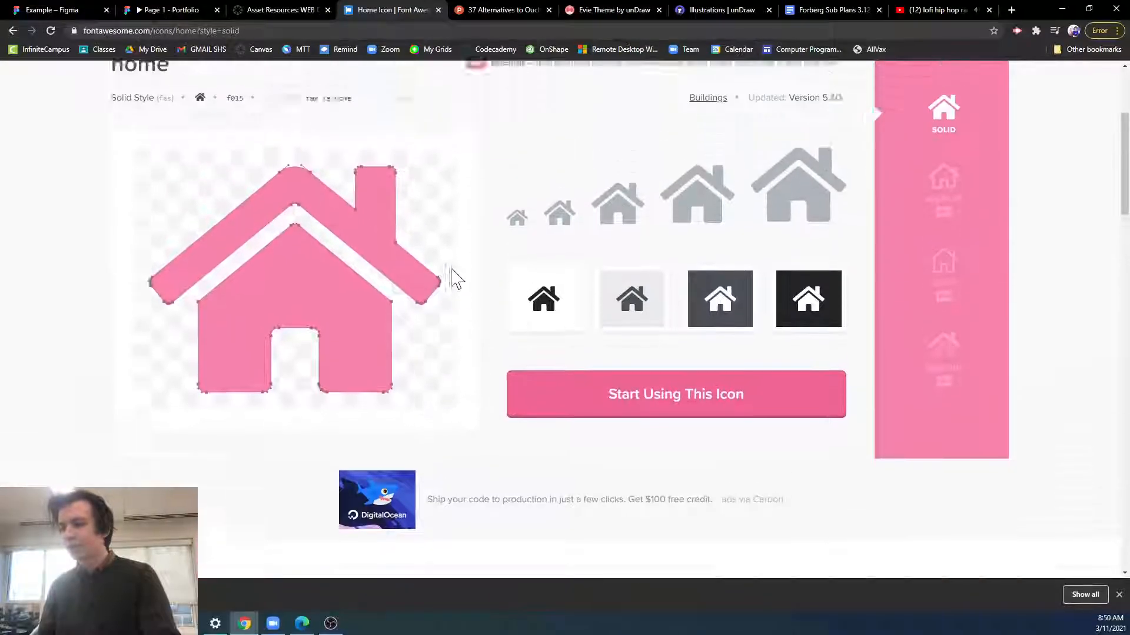
{"action": "left_click", "coordinate": [404, 145]}
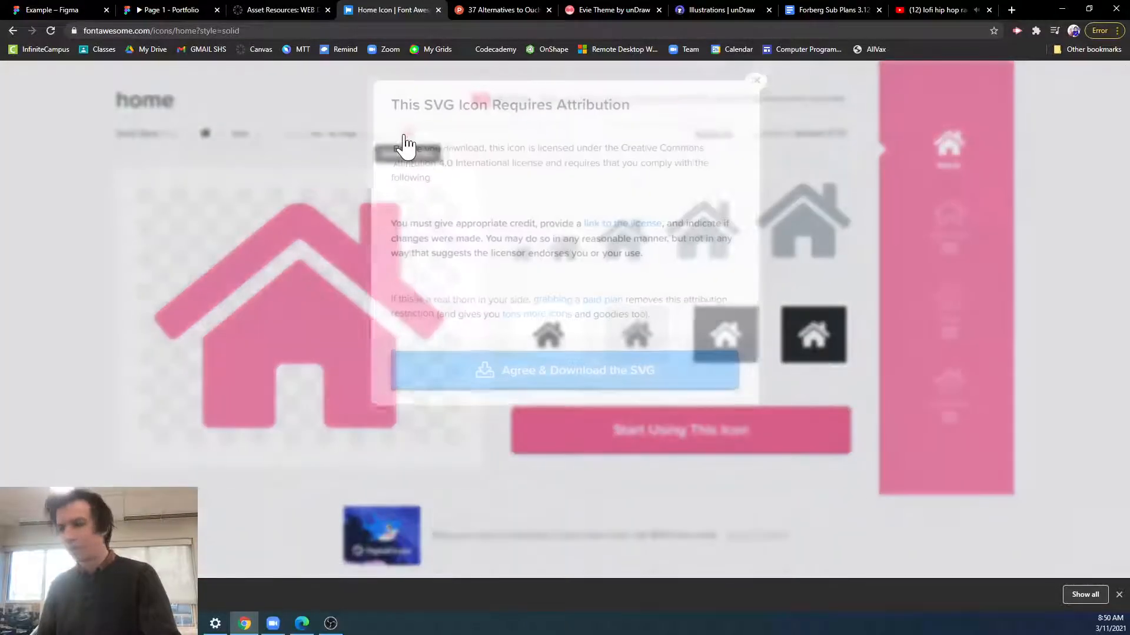
{"action": "left_click", "coordinate": [533, 378]}
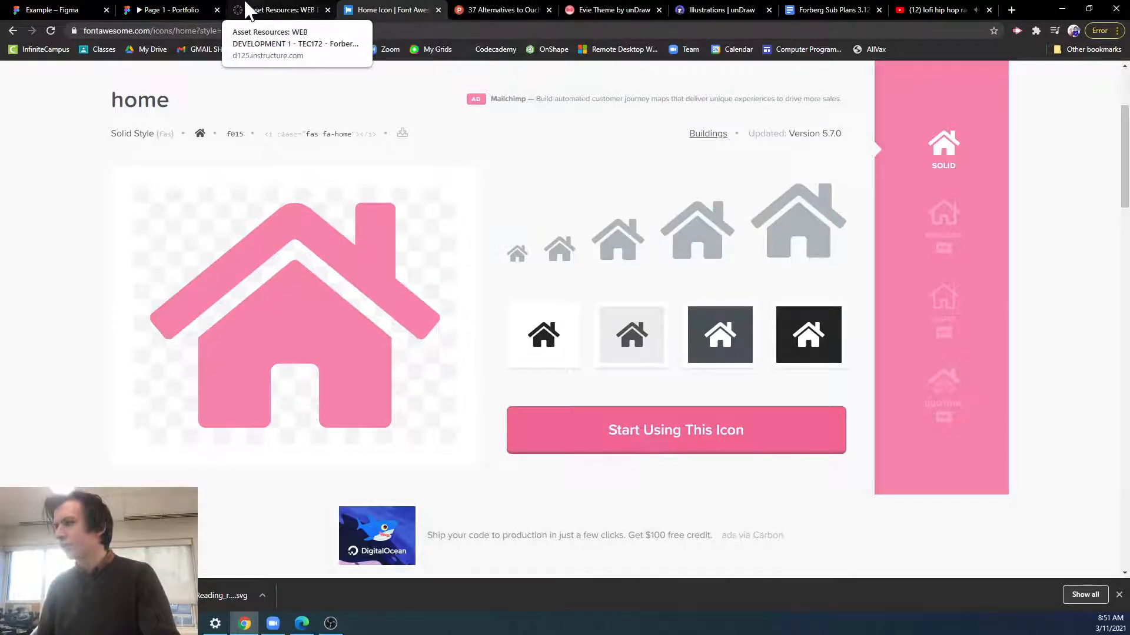
Step: Switch back to the Figma Example file and import home-solid onto the empty canvas above the frames
{"action": "left_click", "coordinate": [65, 10]}
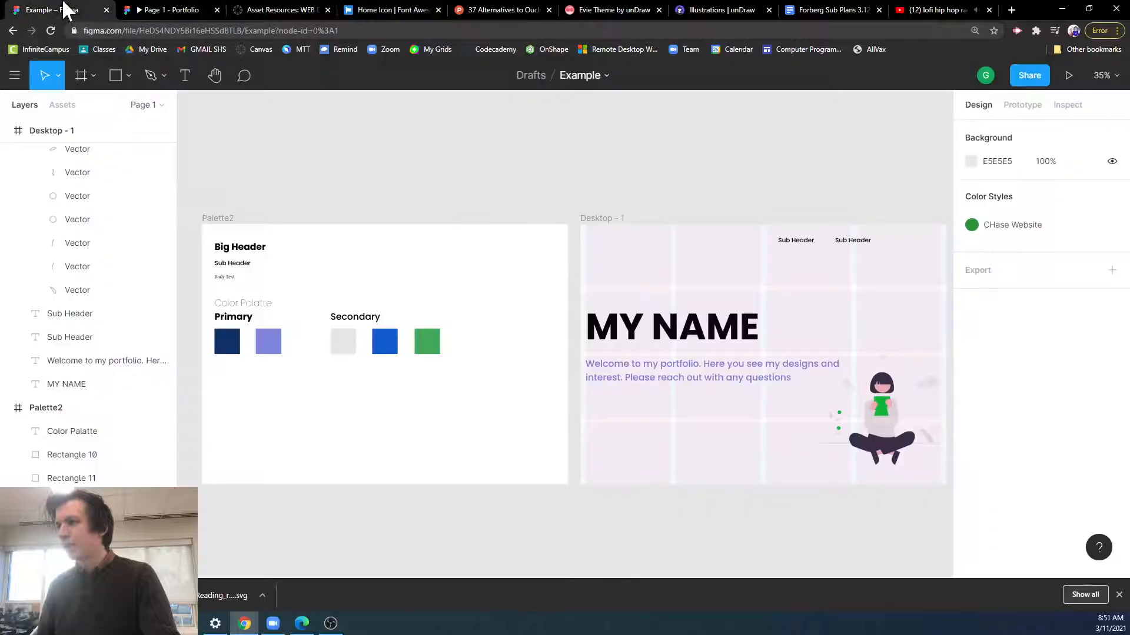
{"action": "left_click", "coordinate": [15, 75]}
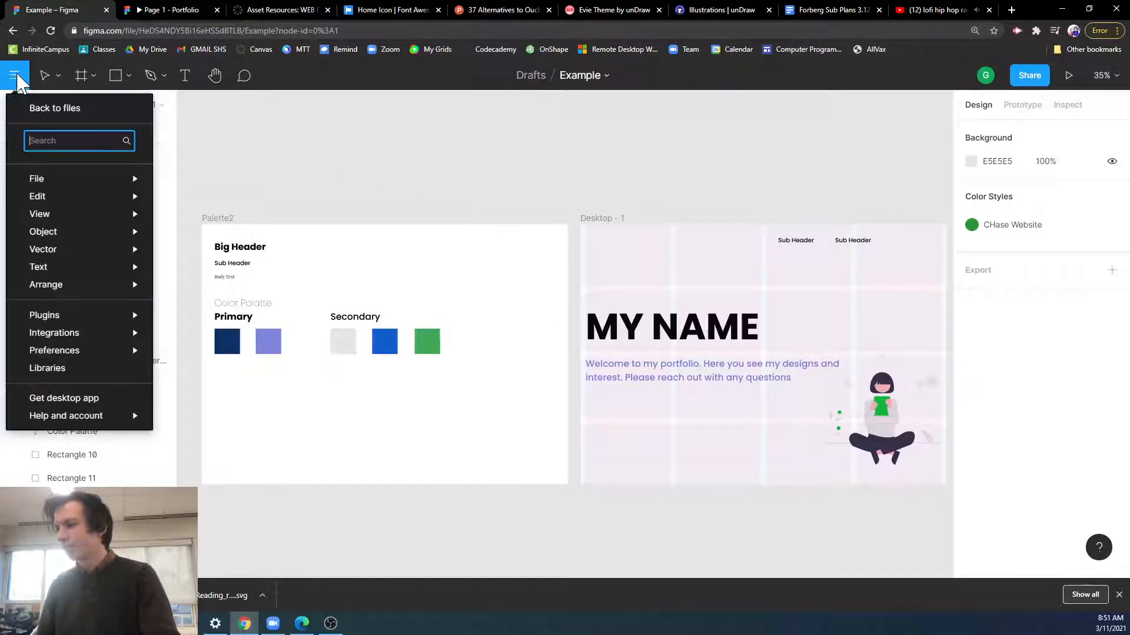
{"action": "mouse_move", "coordinate": [44, 181]}
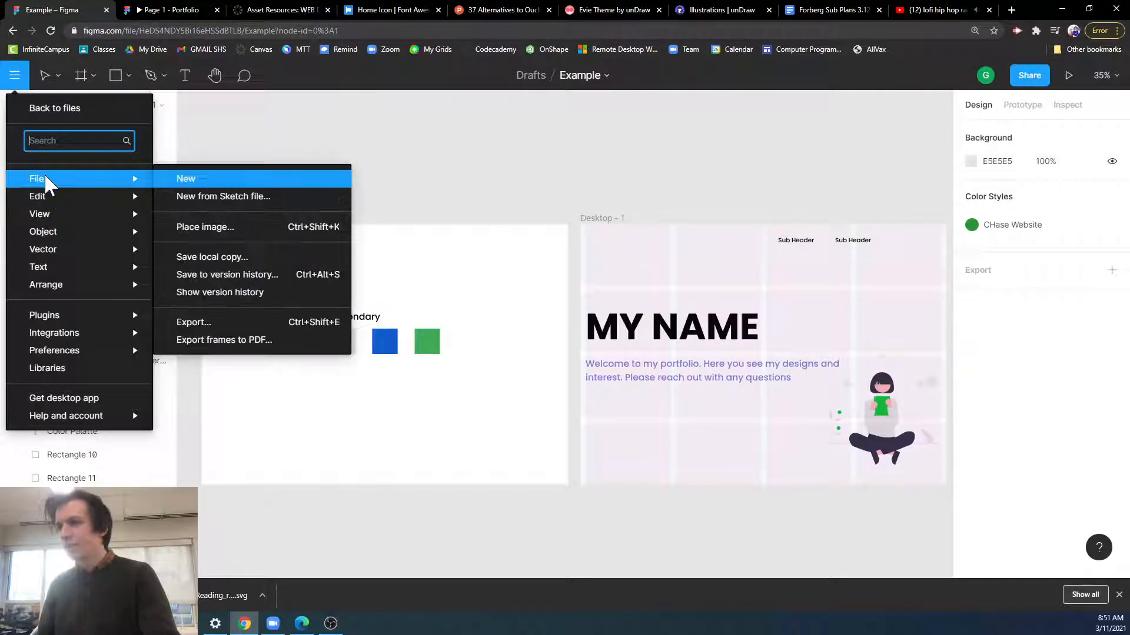
{"action": "left_click", "coordinate": [200, 227]}
{"action": "left_click", "coordinate": [141, 102]}
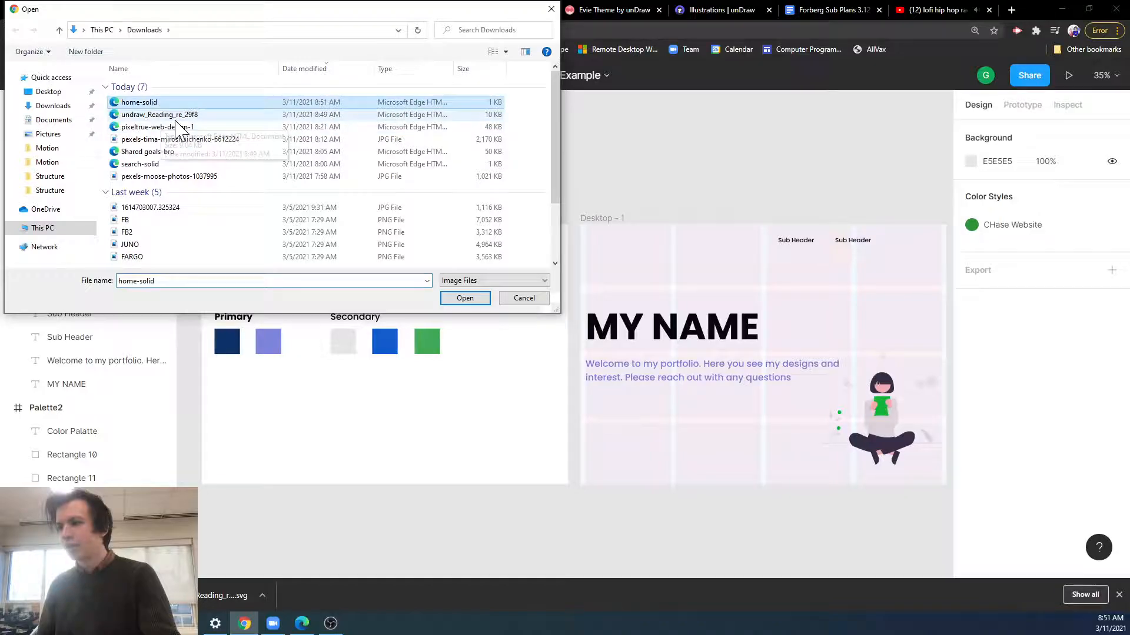
{"action": "left_click", "coordinate": [473, 299]}
{"action": "left_click", "coordinate": [604, 144]}
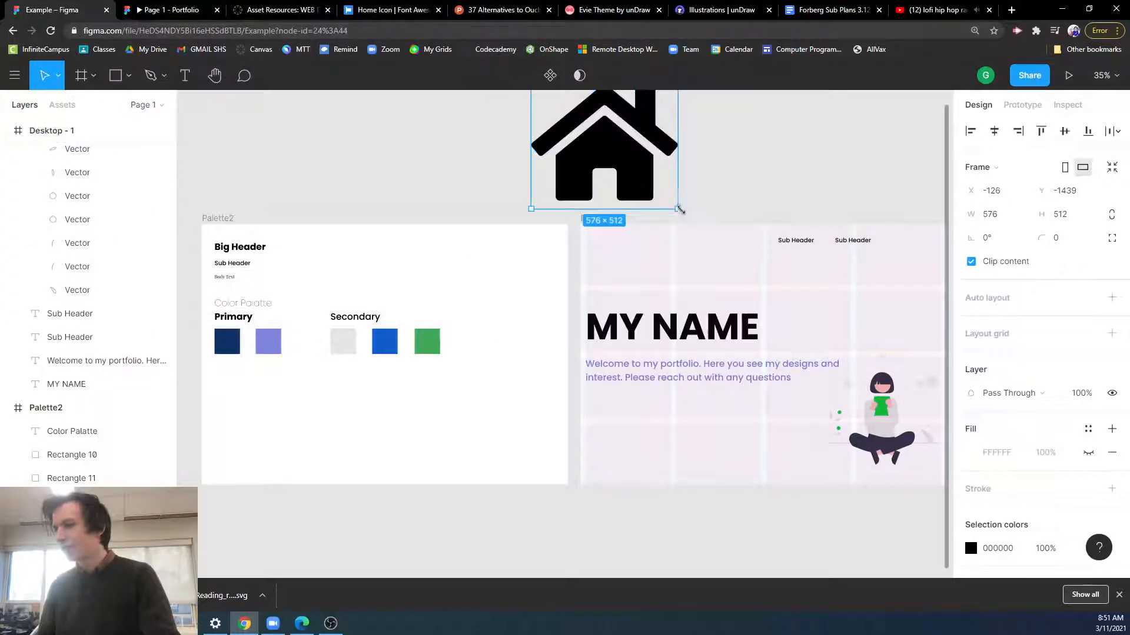
Step: Shrink the home icon to about 51 × 45 and place it at the right end of Desktop - 1's navigation row
{"action": "left_click_drag", "start_coordinate": [678, 210], "coordinate": [928, 244]}
{"action": "left_click", "coordinate": [920, 203]}
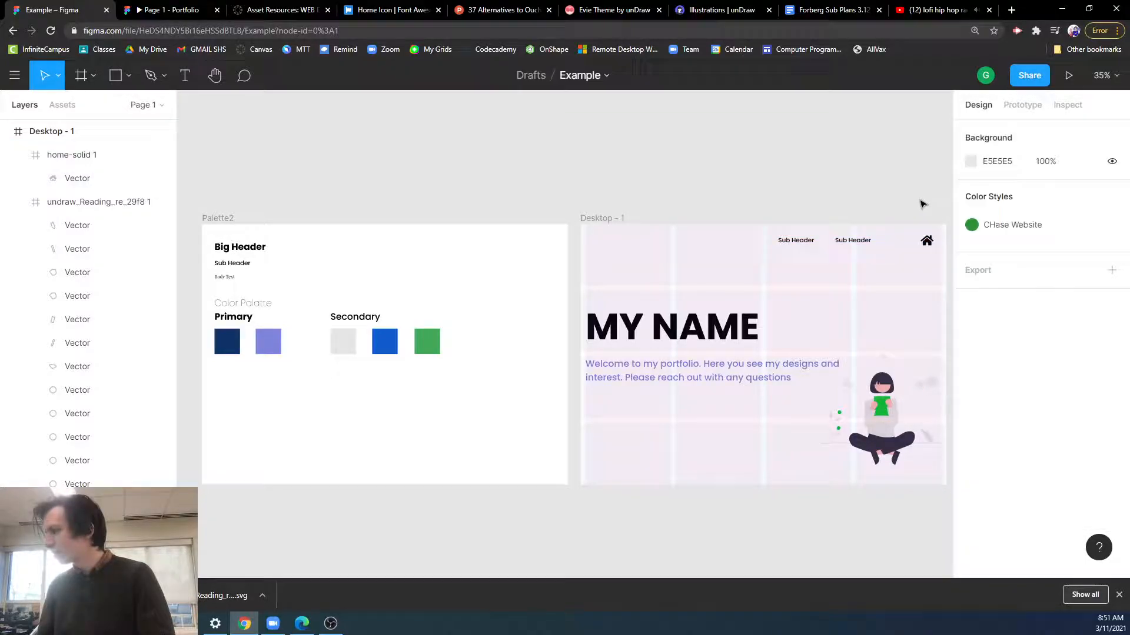
Step: Try to recolour the home icon by shifting the hue of its black selection colour to blue-violet
{"action": "left_click", "coordinate": [929, 244]}
{"action": "scroll", "coordinate": [1000, 412], "scroll_direction": "down", "scroll_amount": 4}
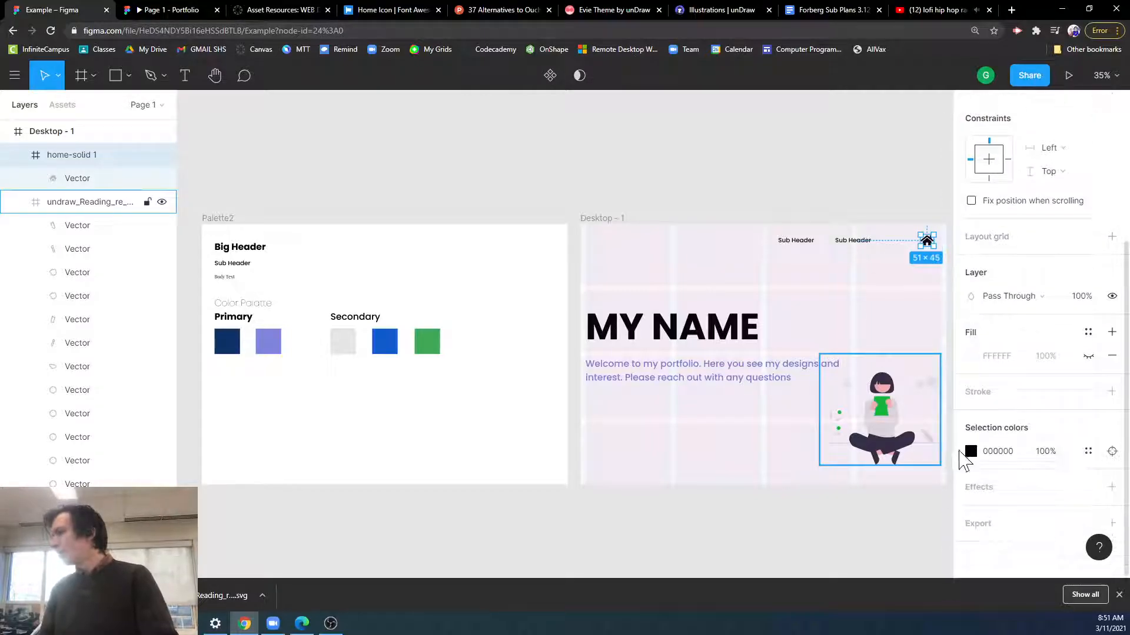
{"action": "left_click", "coordinate": [970, 452]}
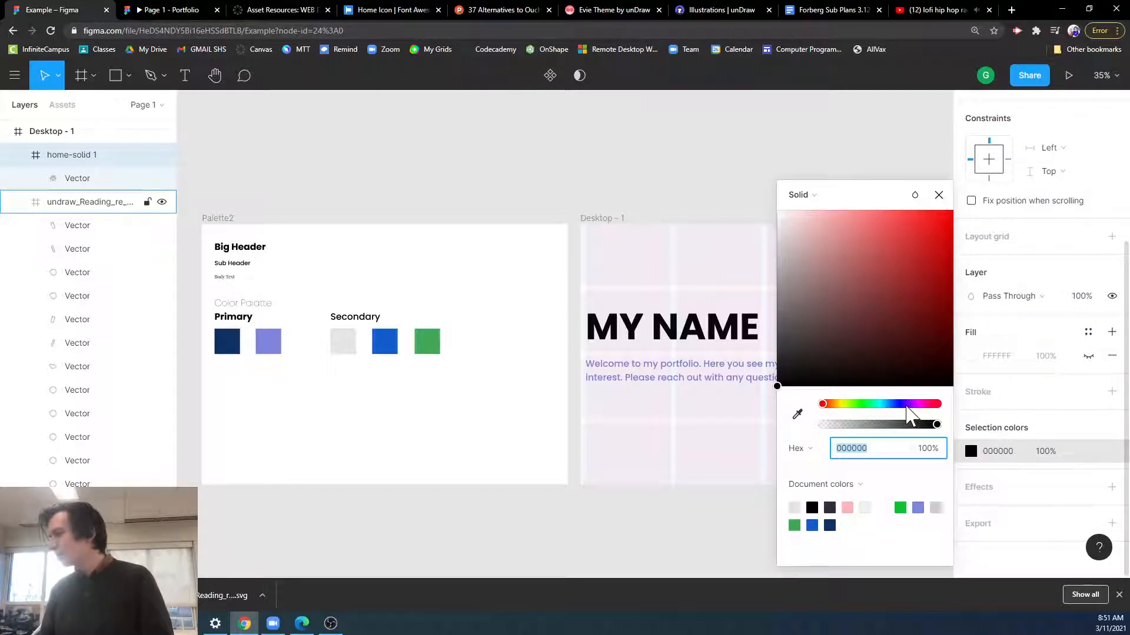
{"action": "left_click", "coordinate": [906, 404]}
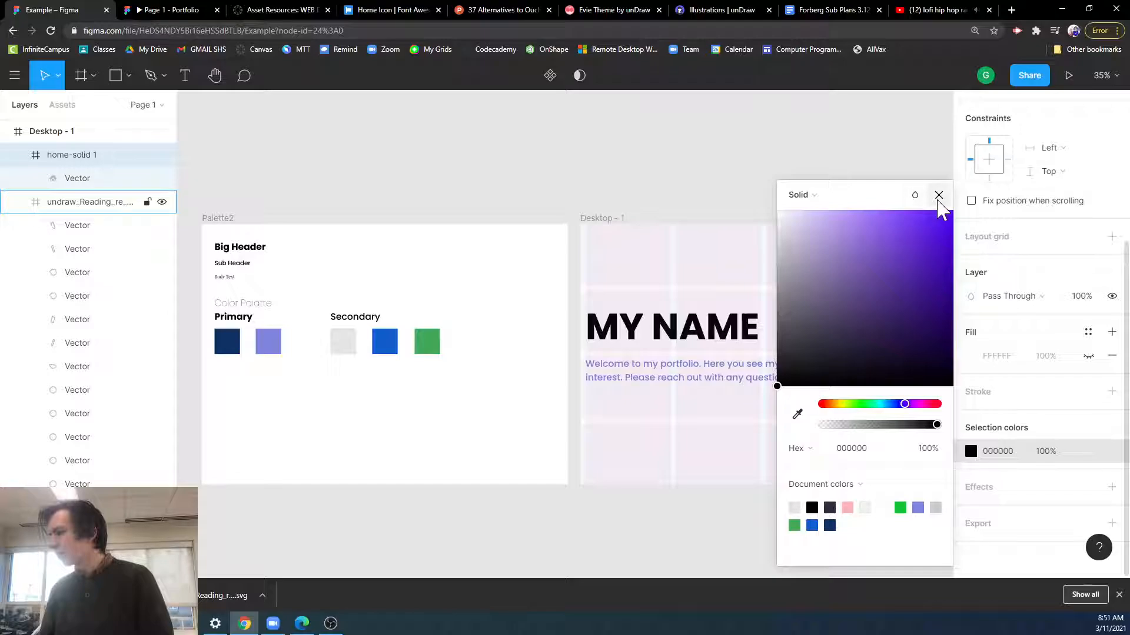
{"action": "left_click", "coordinate": [939, 195]}
Step: Select the vector shape inside the home-solid icon and change its fill to a bright red
{"action": "double_click", "coordinate": [926, 239]}
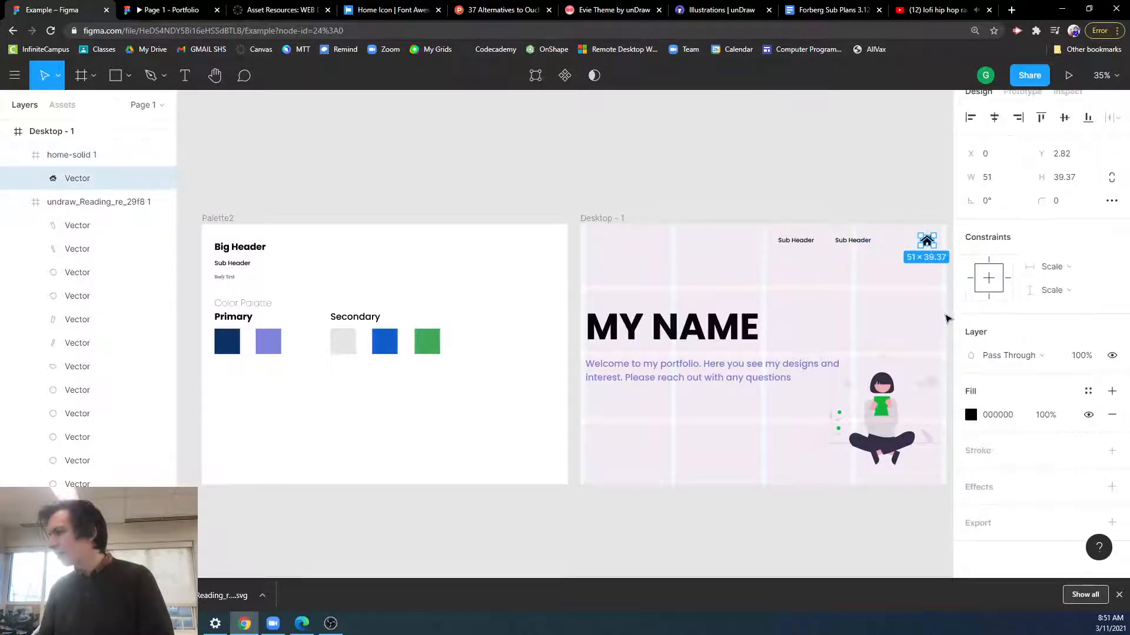
{"action": "left_click", "coordinate": [970, 414]}
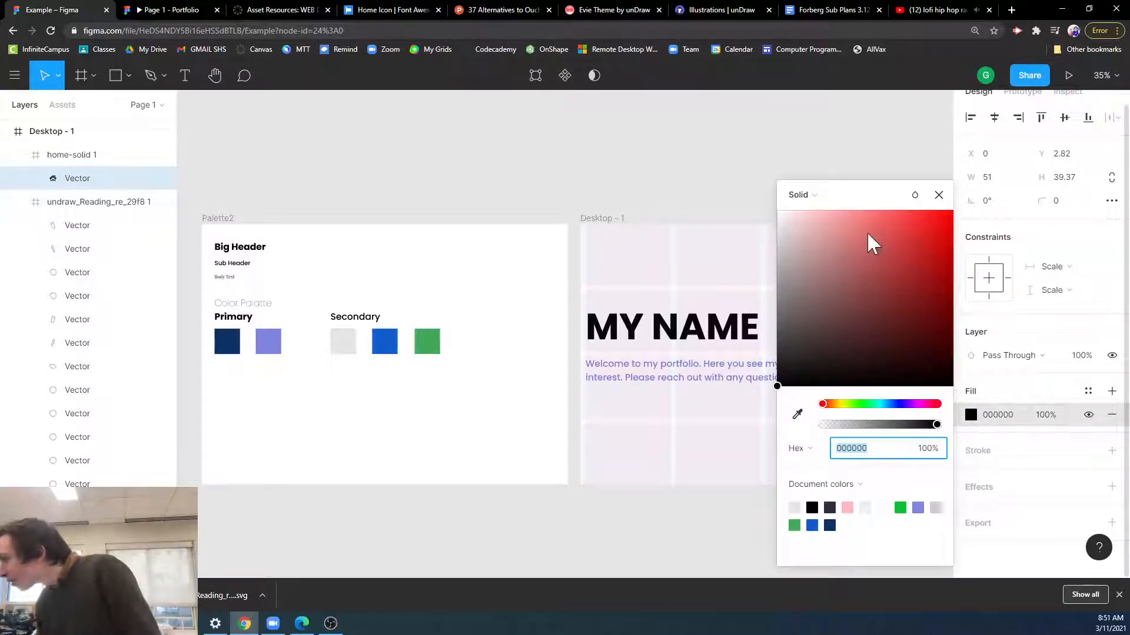
{"action": "left_click", "coordinate": [897, 231]}
{"action": "left_click", "coordinate": [921, 177]}
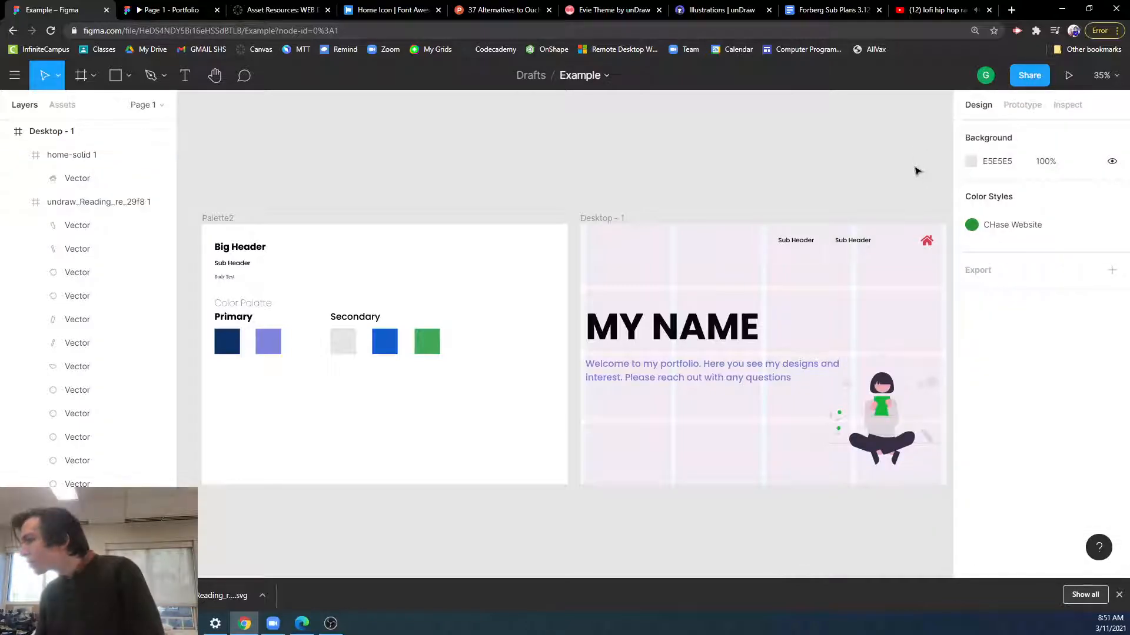